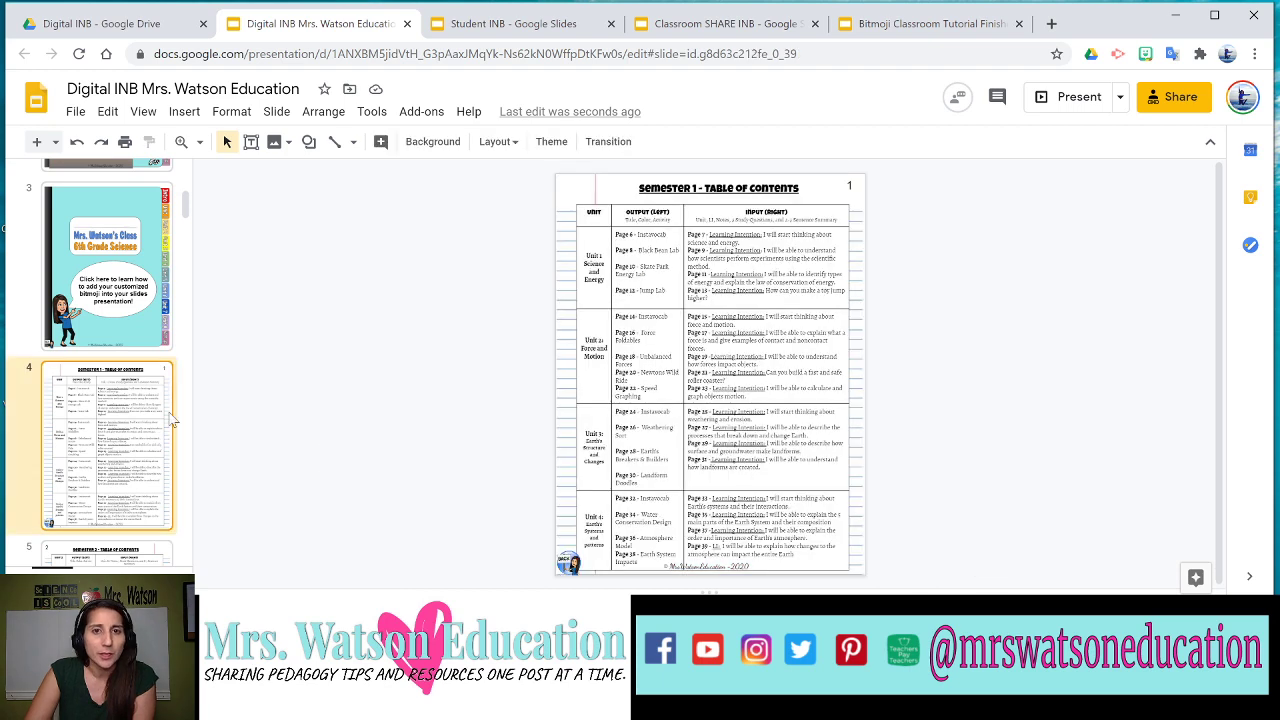
# - View the Semester 2 table of contents, then return to the Semester 1 contents
pyautogui.scroll(-2, 168, 420)
pyautogui.scroll(-2, 143, 310)
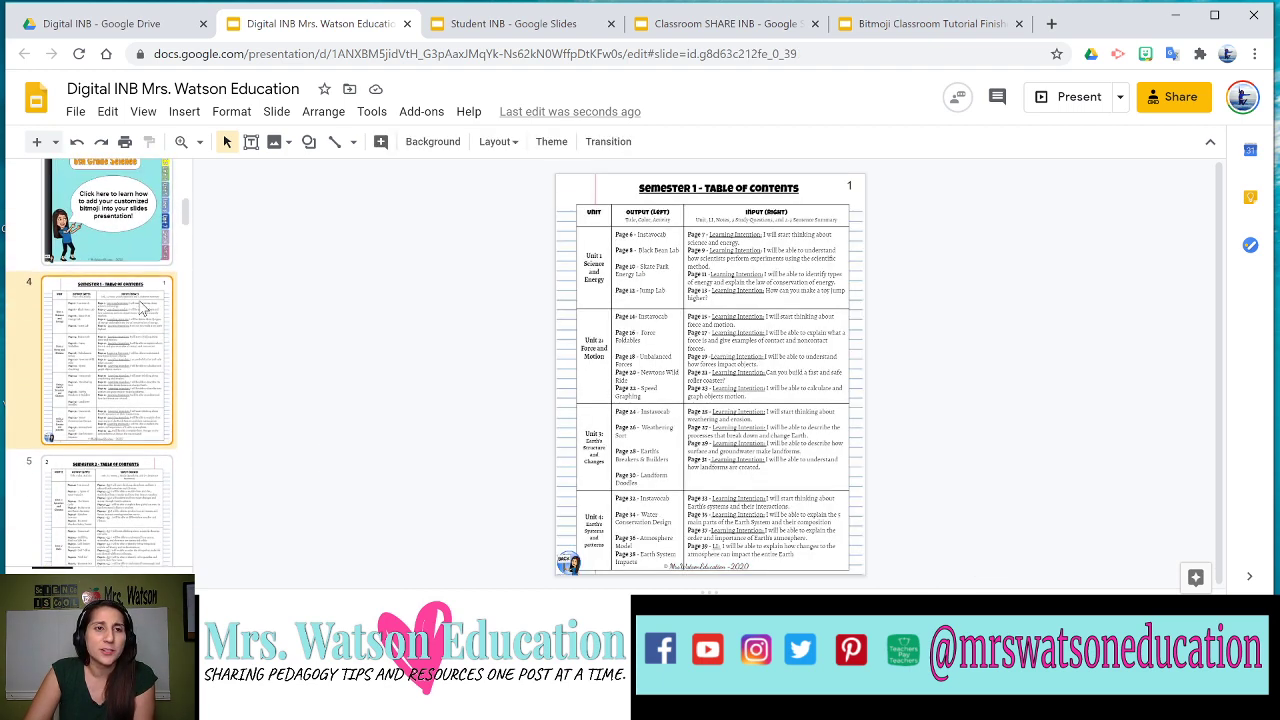
pyautogui.click(143, 320)
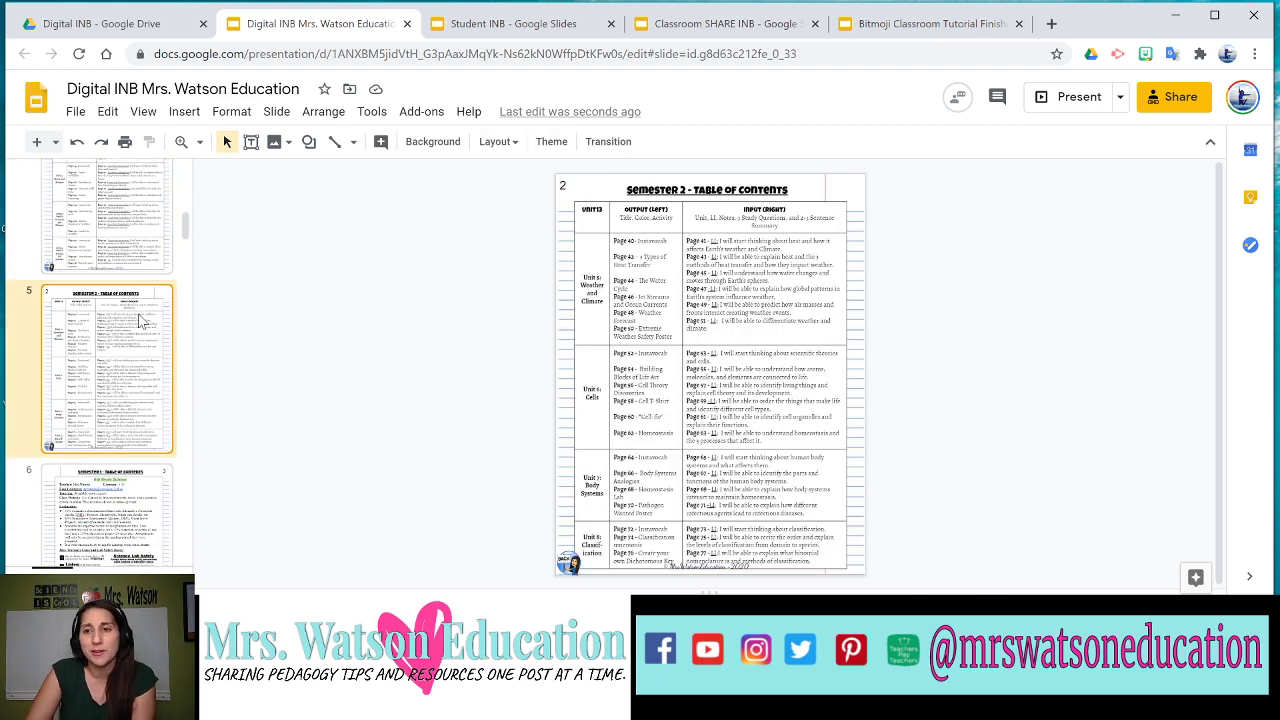
pyautogui.press('Up')
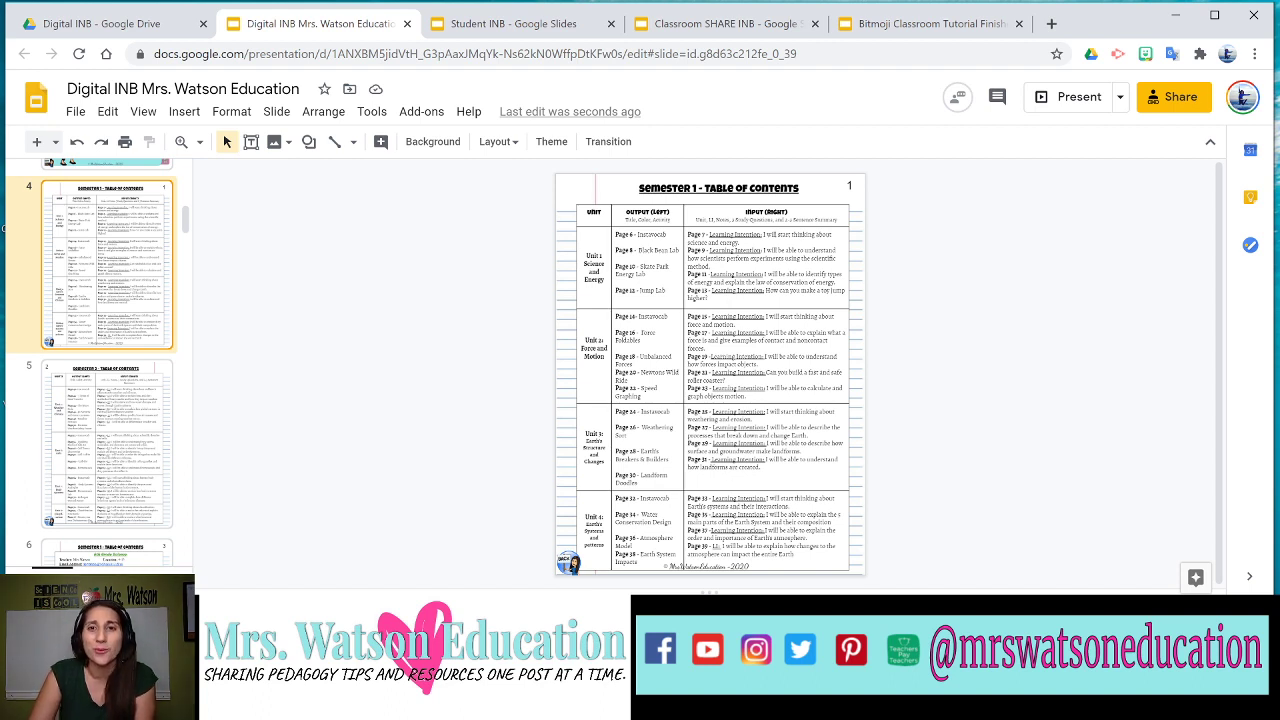
# - Browse the class information and lab safety page, then the INB Rules page (slide 7)
pyautogui.scroll(-2, 100, 373)
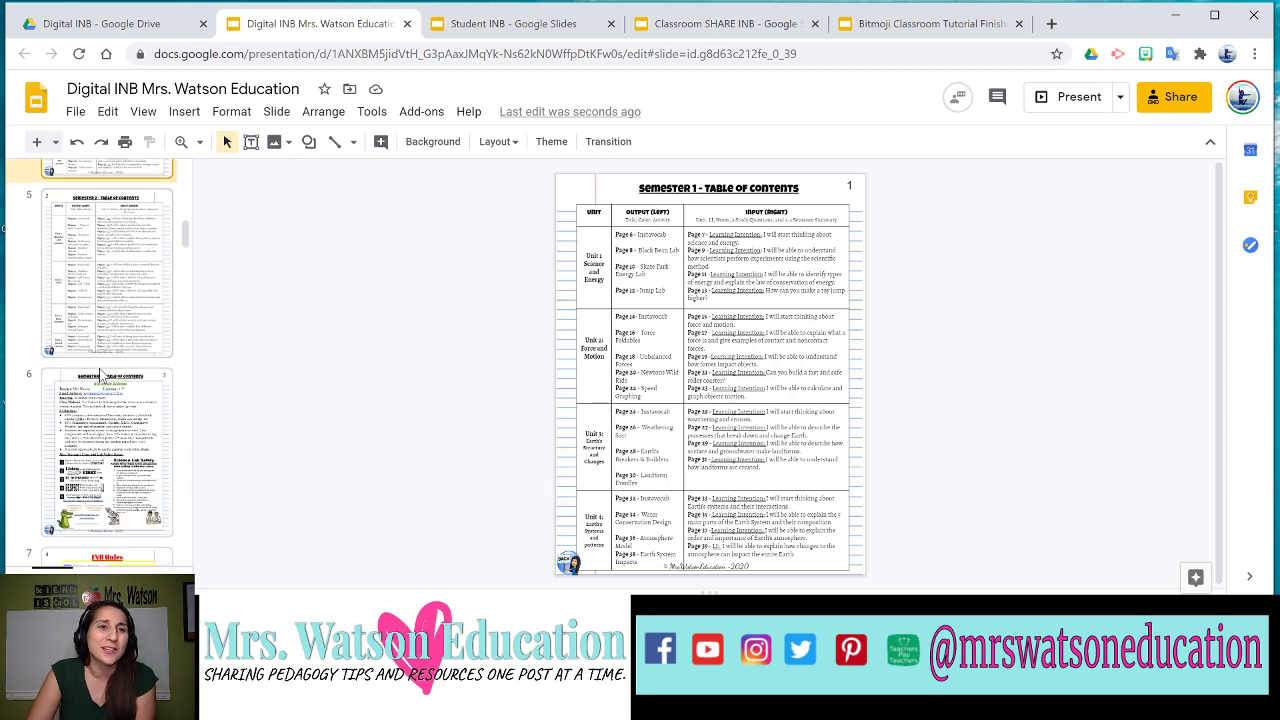
pyautogui.scroll(-1, 100, 373)
pyautogui.click(101, 375)
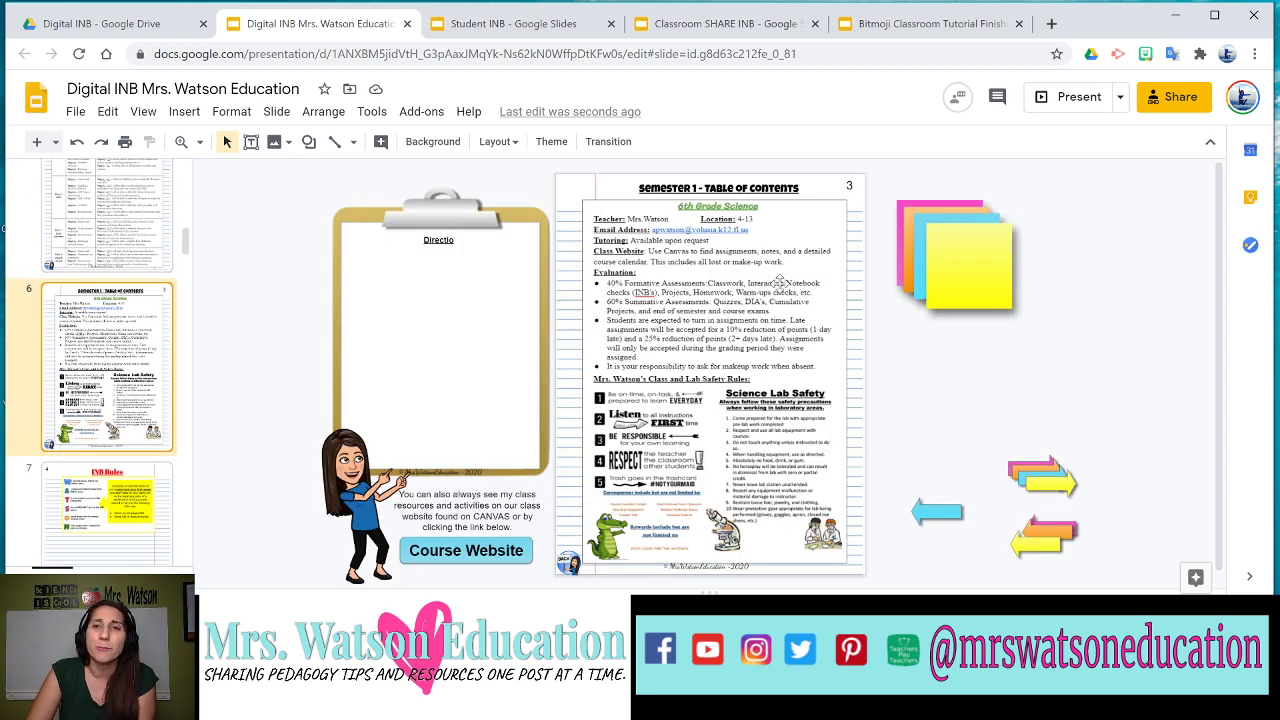
pyautogui.scroll(-1, 155, 498)
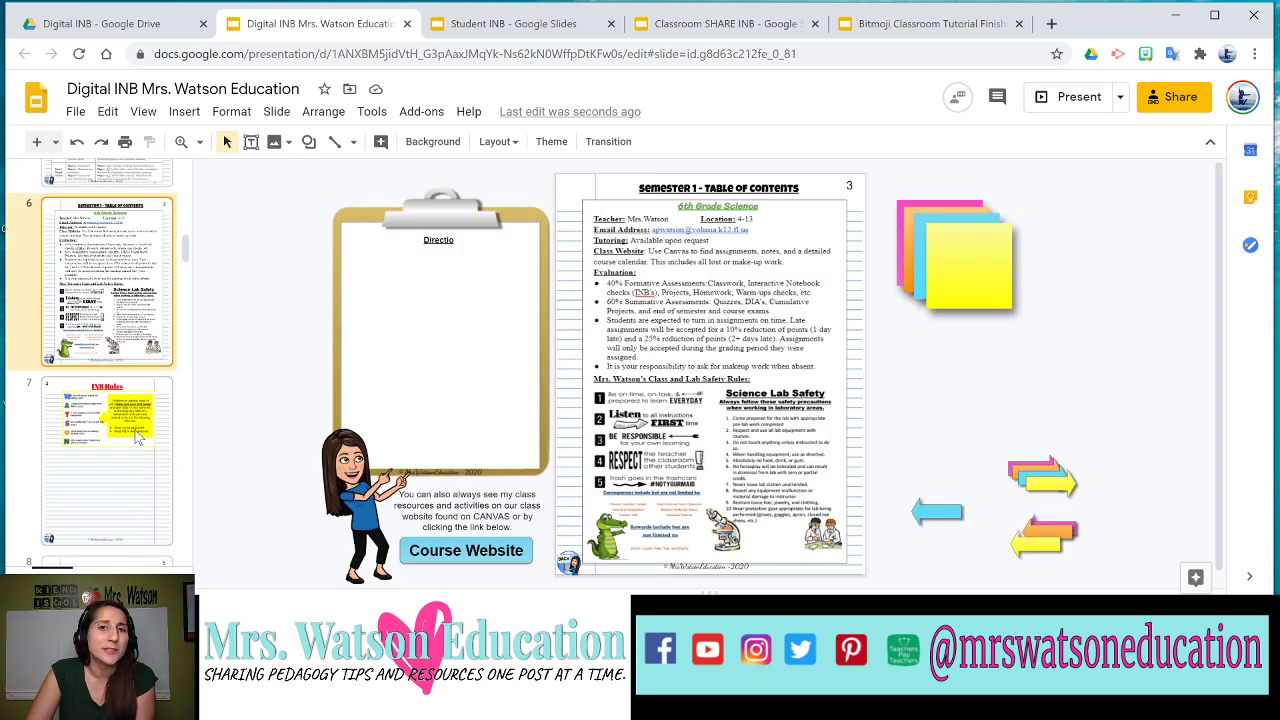
pyautogui.click(130, 428)
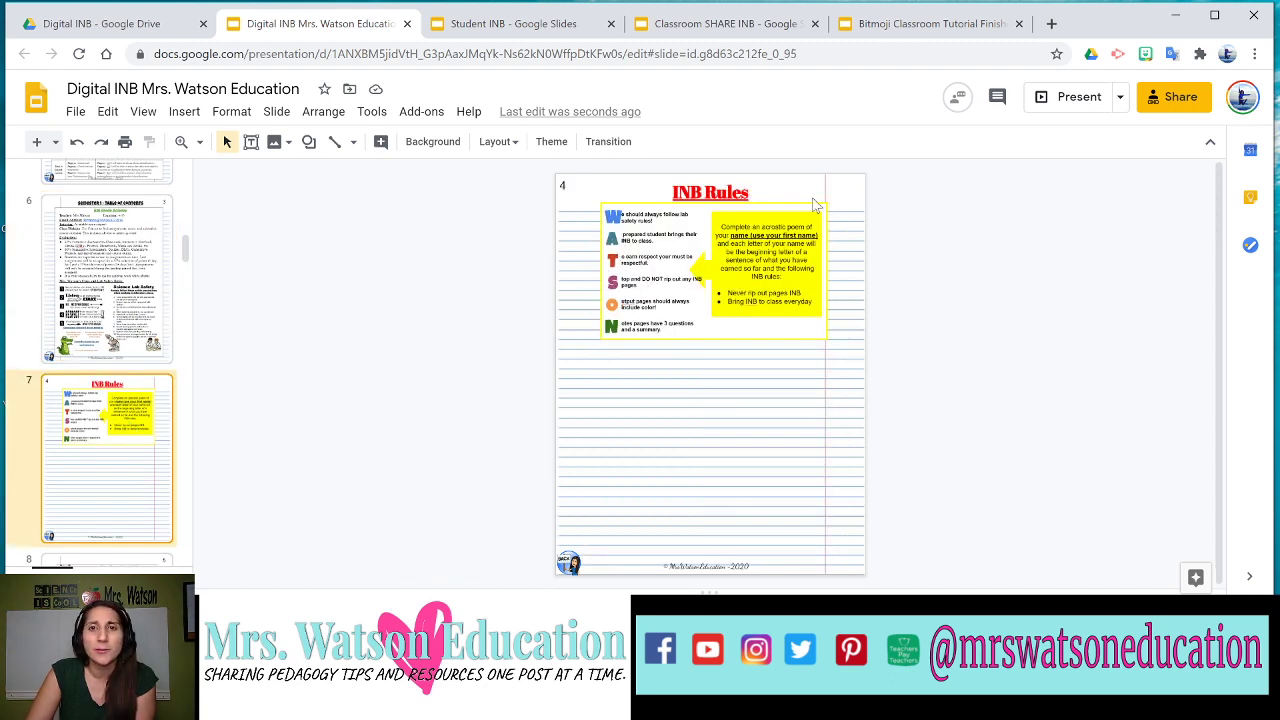
# - Browse slide 8's output pages and blog links, then the Unit 1 Instavocab page (slide 9)
pyautogui.scroll(-1, 110, 470)
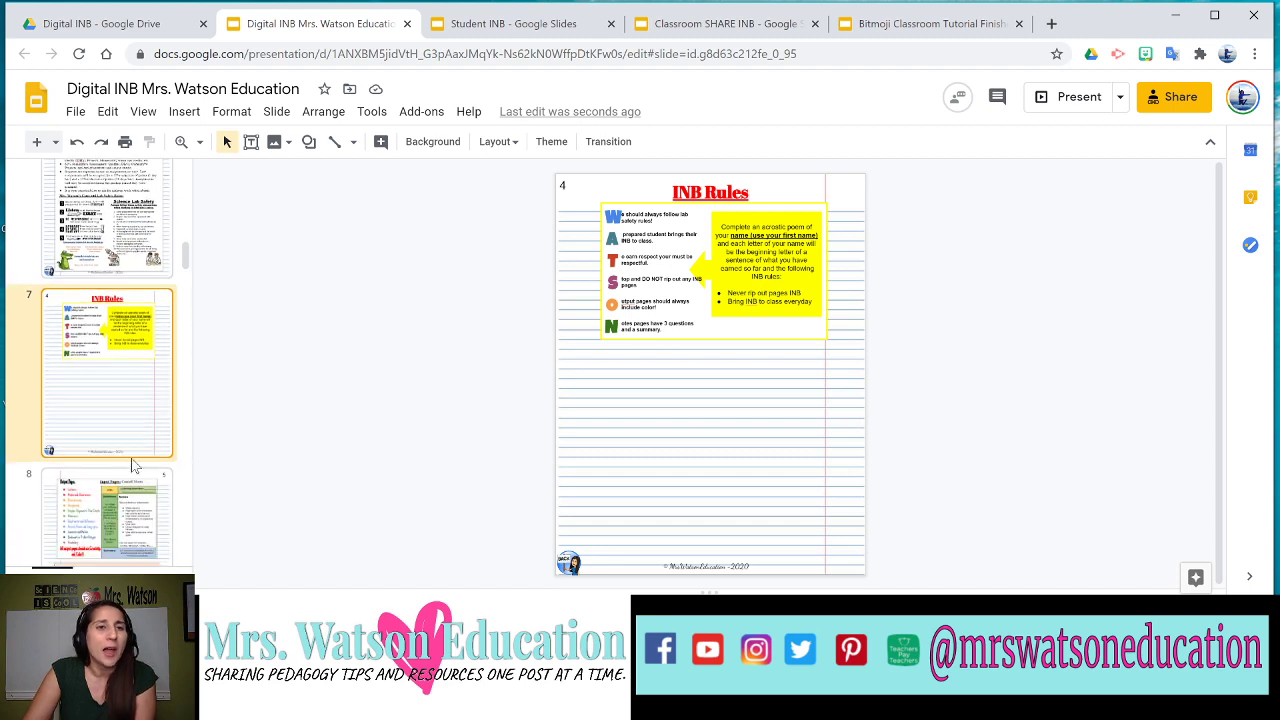
pyautogui.scroll(-2, 150, 410)
pyautogui.click(148, 408)
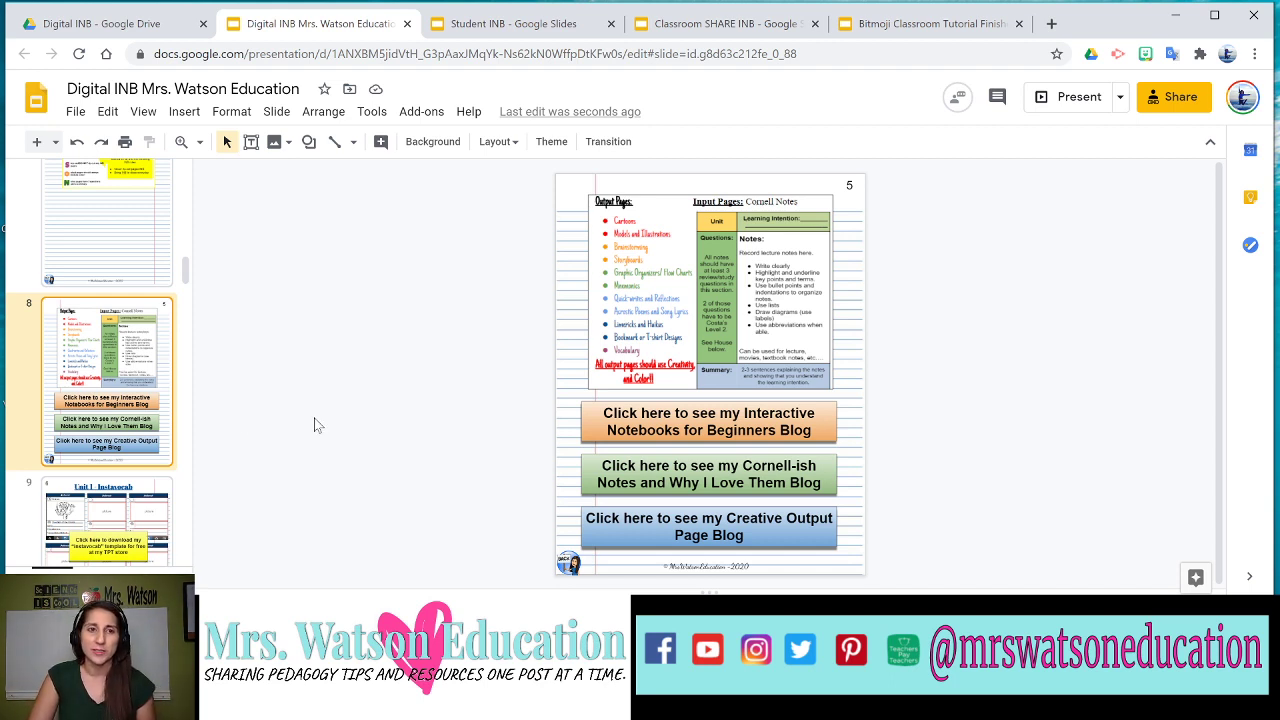
pyautogui.scroll(-2, 140, 374)
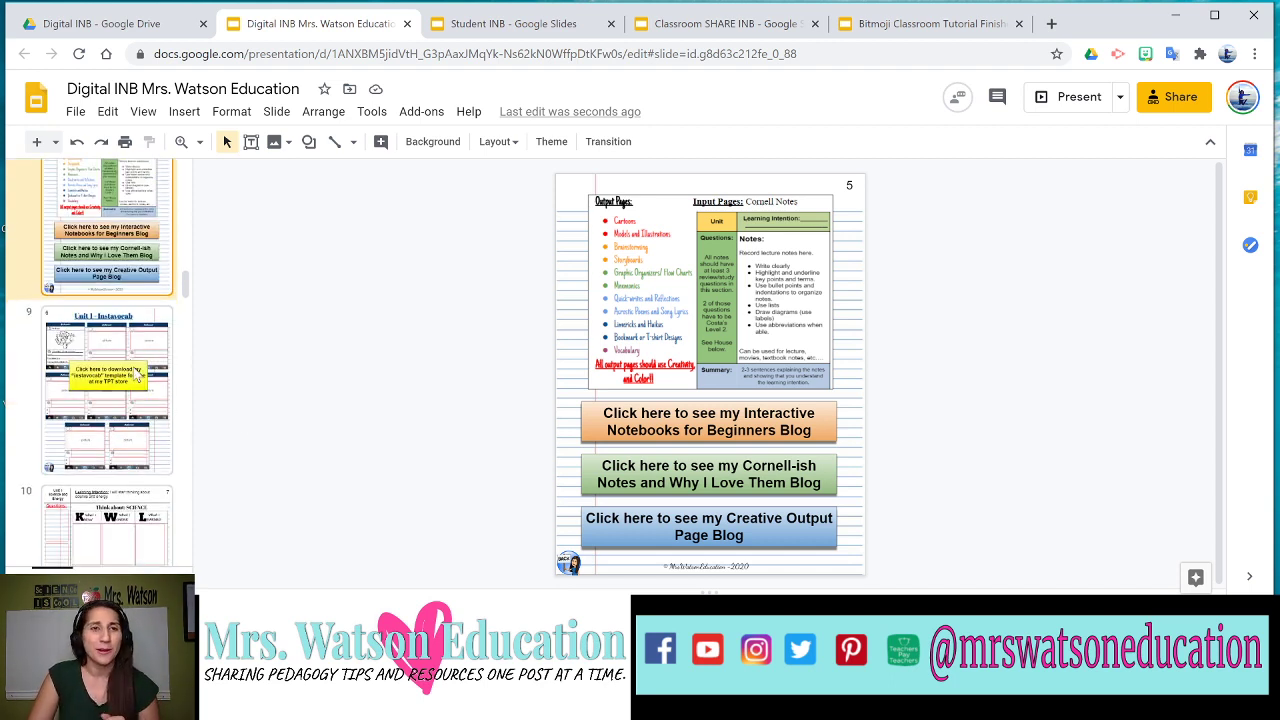
pyautogui.click(130, 398)
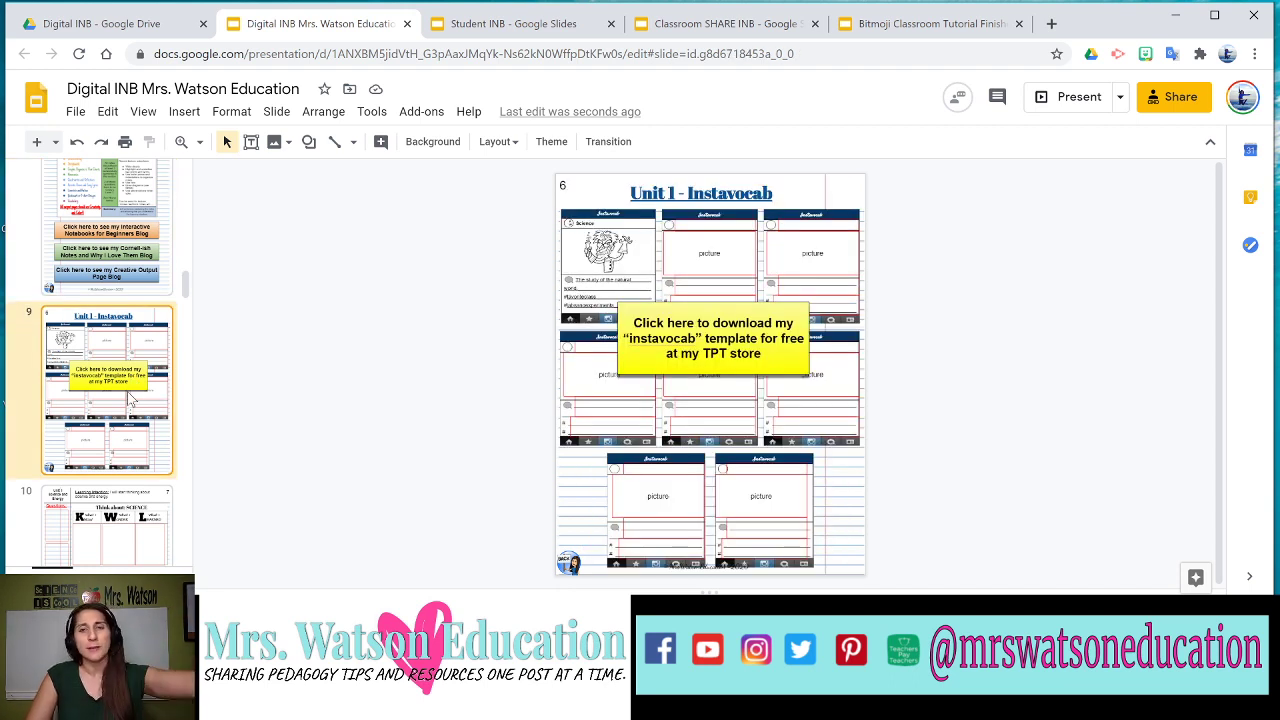
# - View the Think about: SCIENCE page and the Output Page Example page
pyautogui.scroll(-1, 130, 398)
pyautogui.click(121, 435)
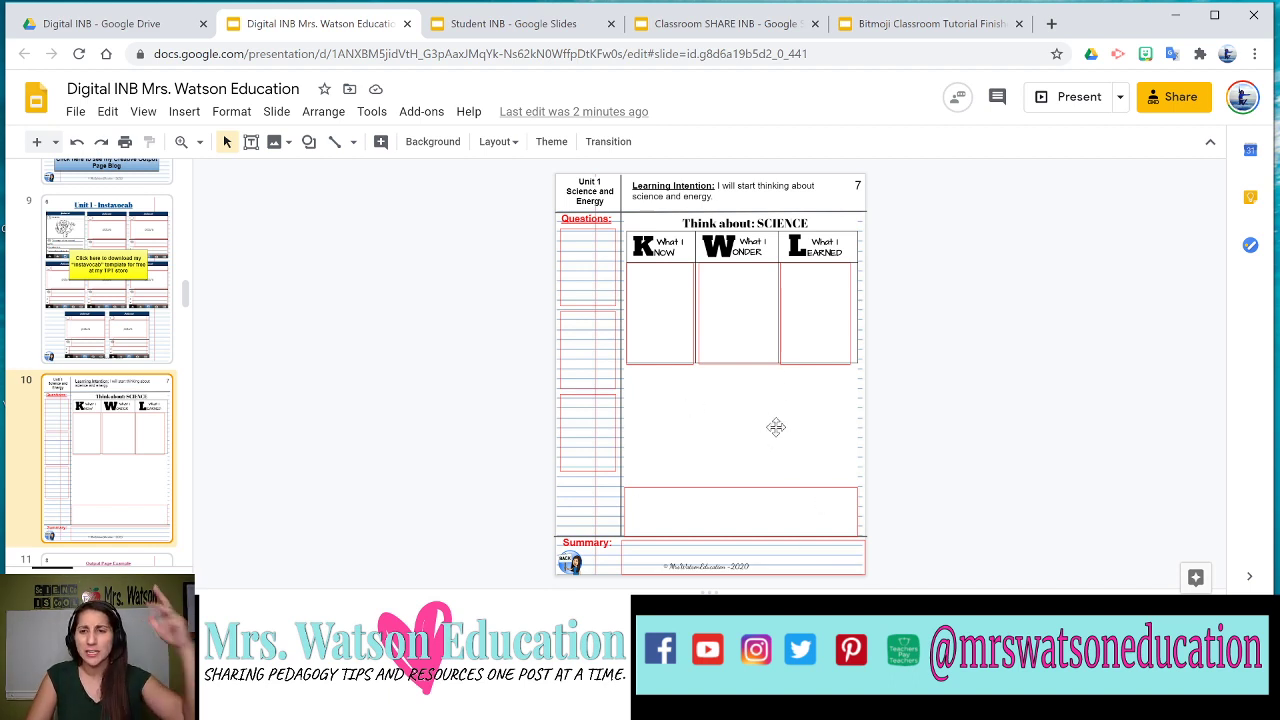
pyautogui.scroll(-2, 50, 340)
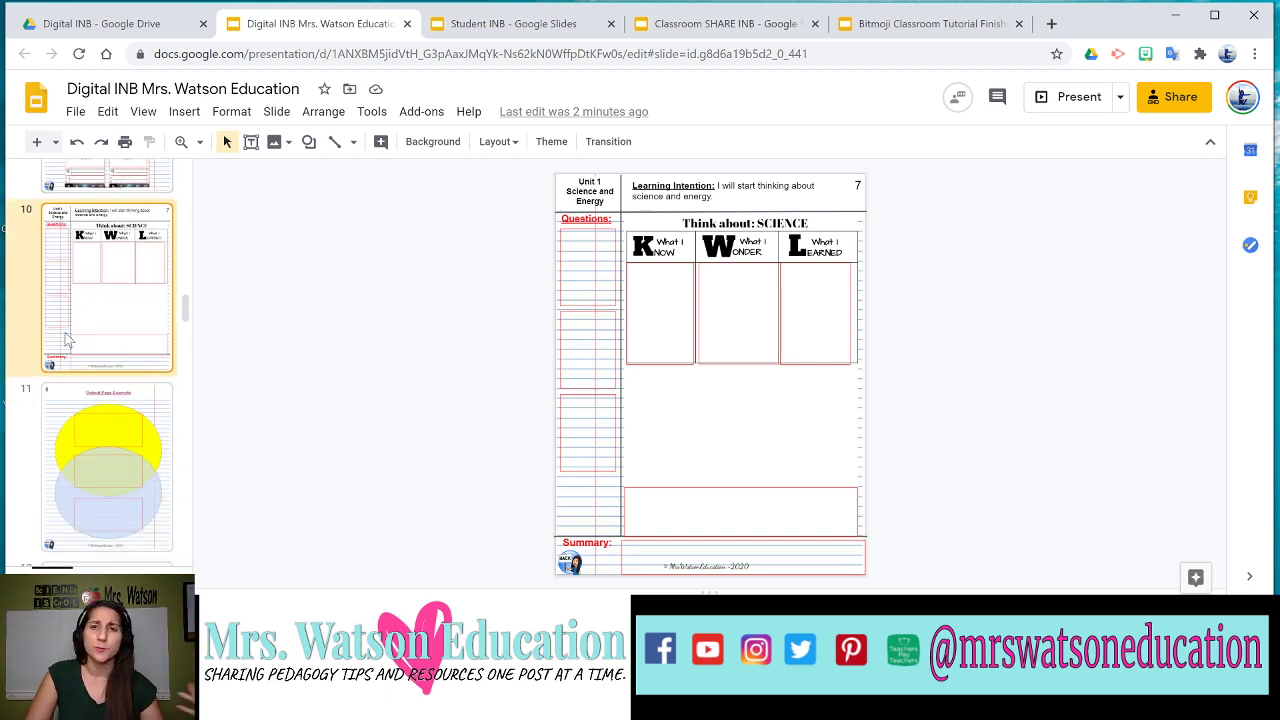
pyautogui.scroll(-1, 66, 340)
pyautogui.click(80, 347)
# - View the student notes template page, then the Toy Lab page (slide 13)
pyautogui.scroll(-2, 80, 350)
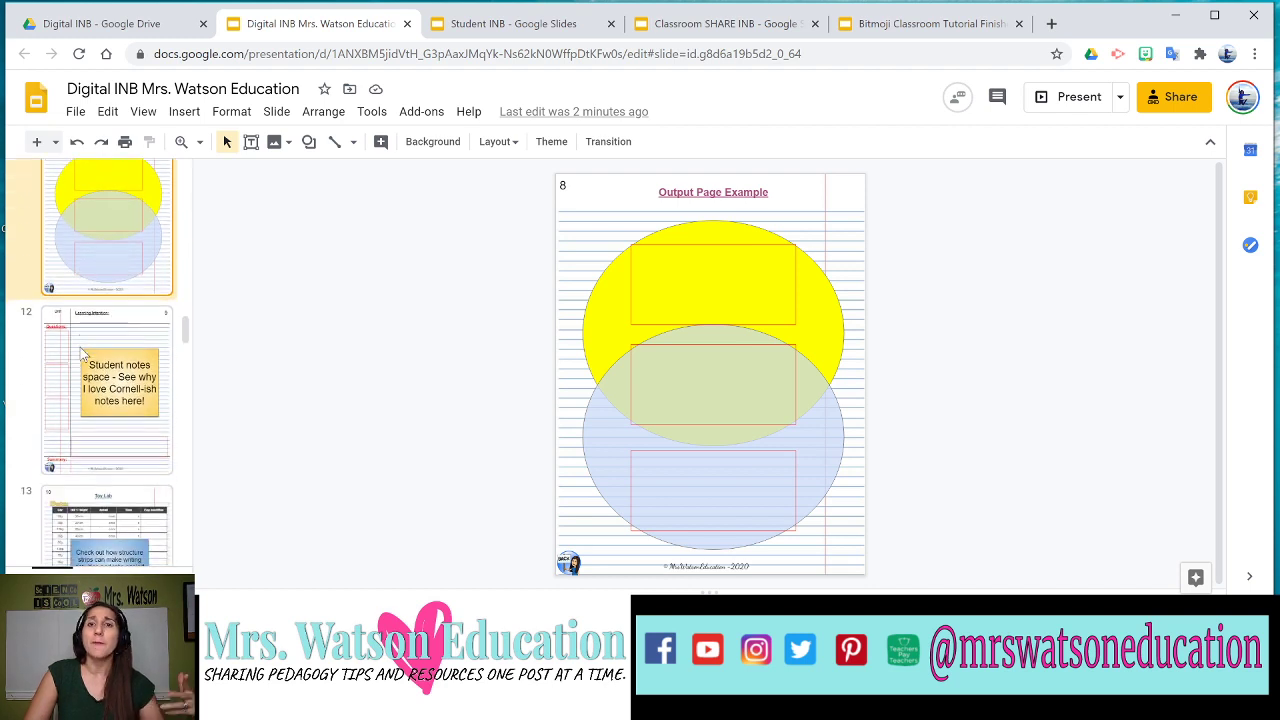
pyautogui.scroll(-1, 83, 352)
pyautogui.click(83, 353)
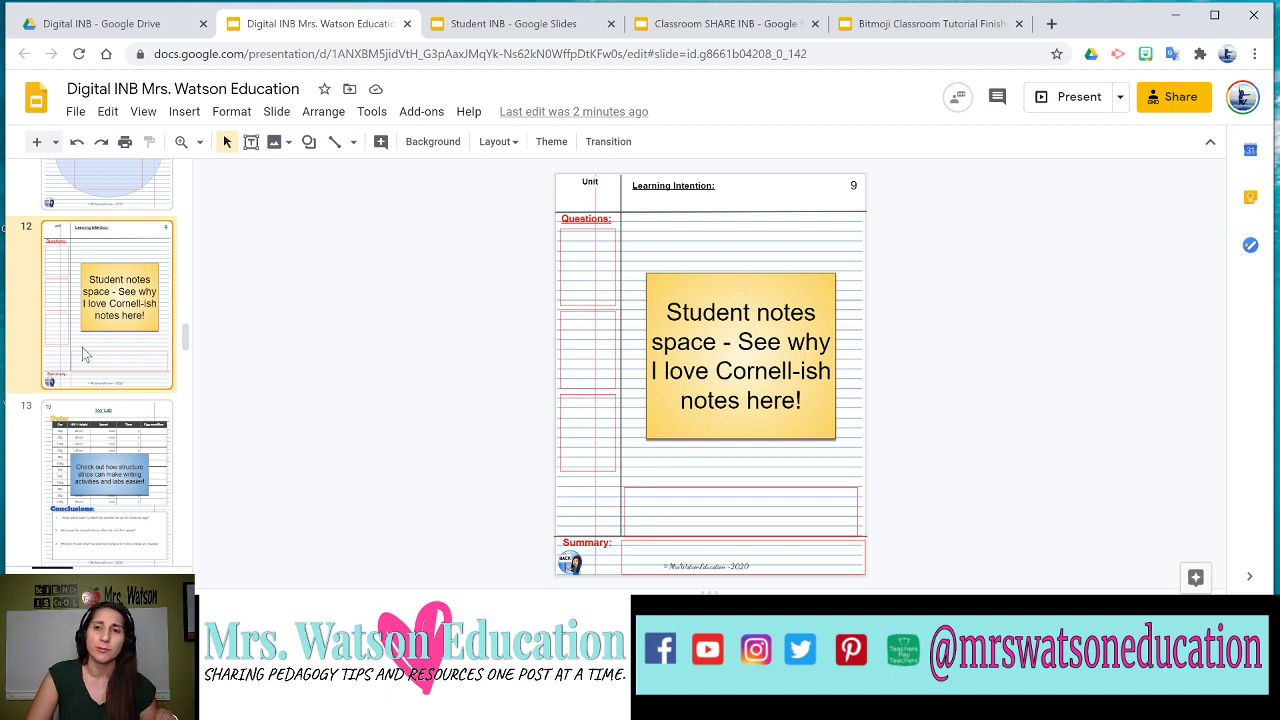
pyautogui.scroll(-2, 84, 354)
pyautogui.click(88, 352)
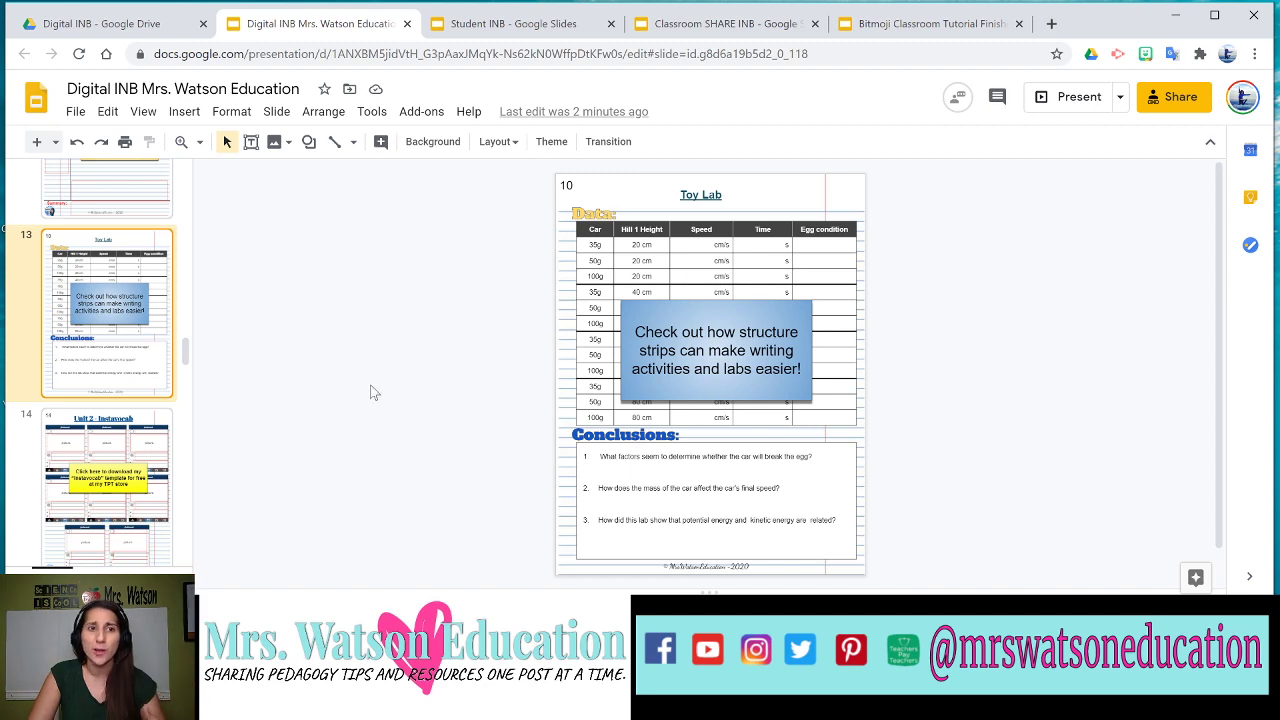
# - Step through the Unit 2 Instavocab, Gravity!! and Force and Motion notes pages
pyautogui.scroll(-3, 120, 410)
pyautogui.click(130, 398)
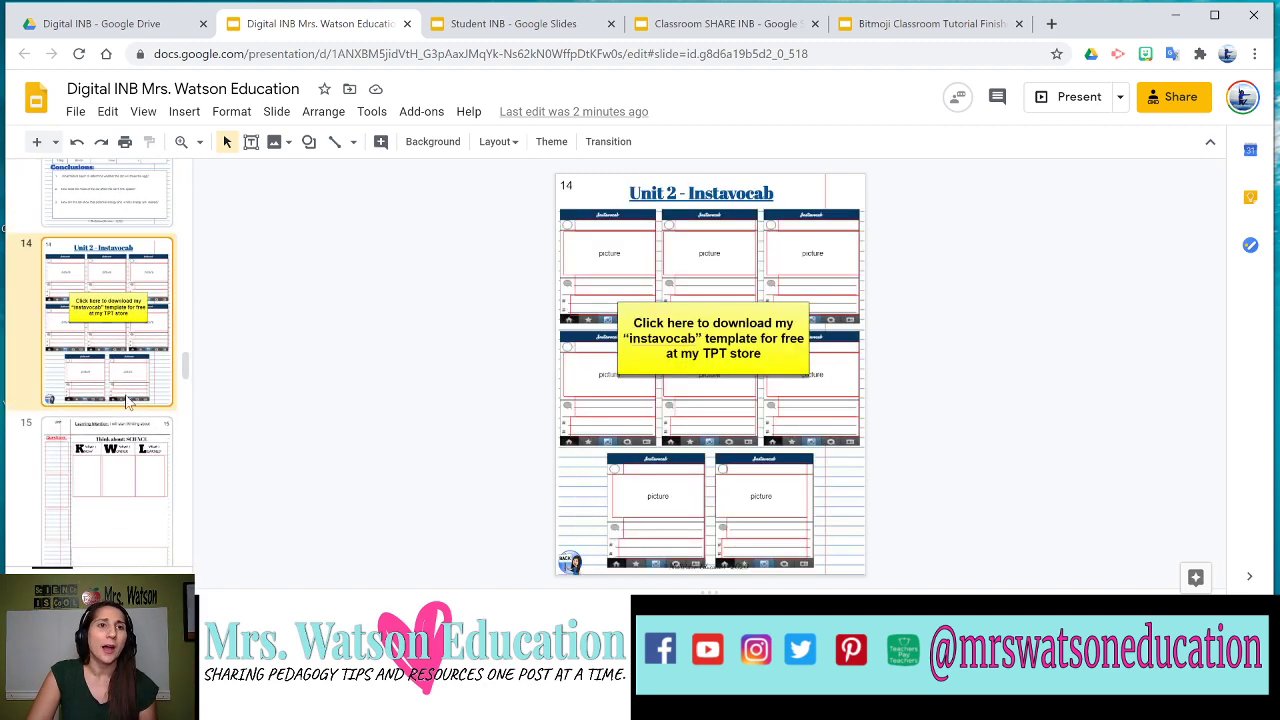
pyautogui.click(137, 468)
pyautogui.scroll(-2, 137, 468)
pyautogui.press('Down')
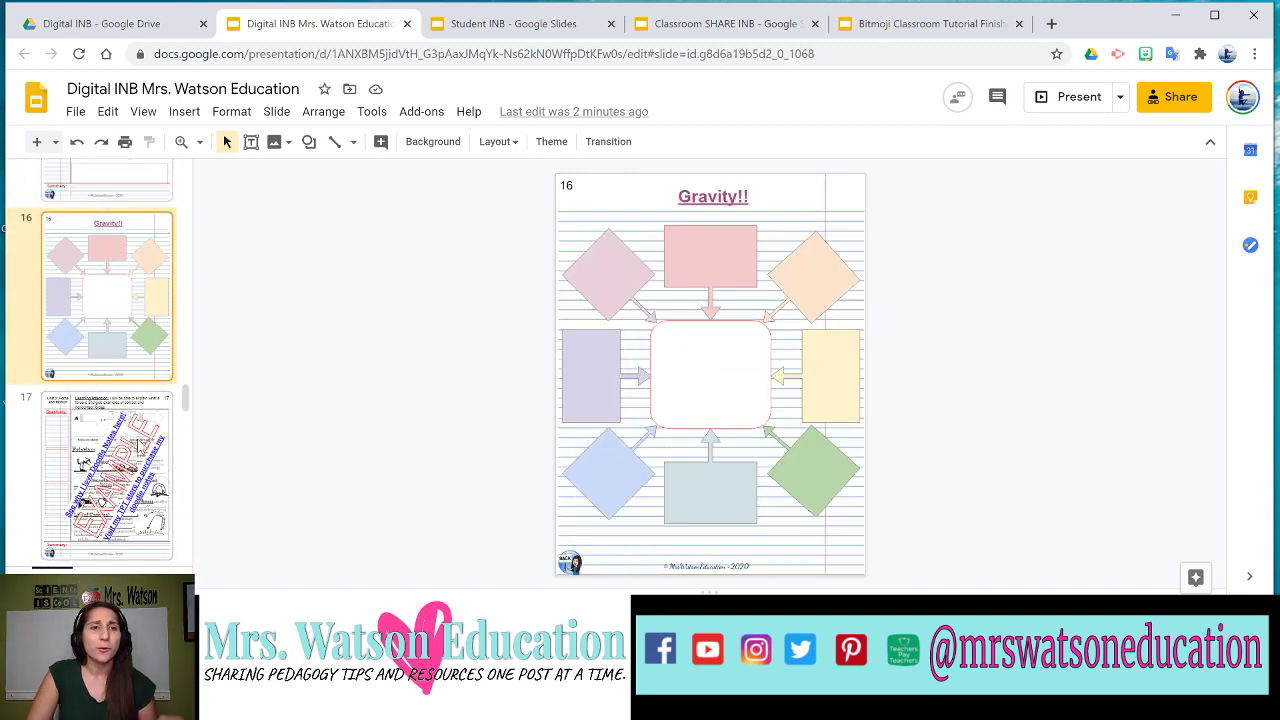
pyautogui.press('Down')
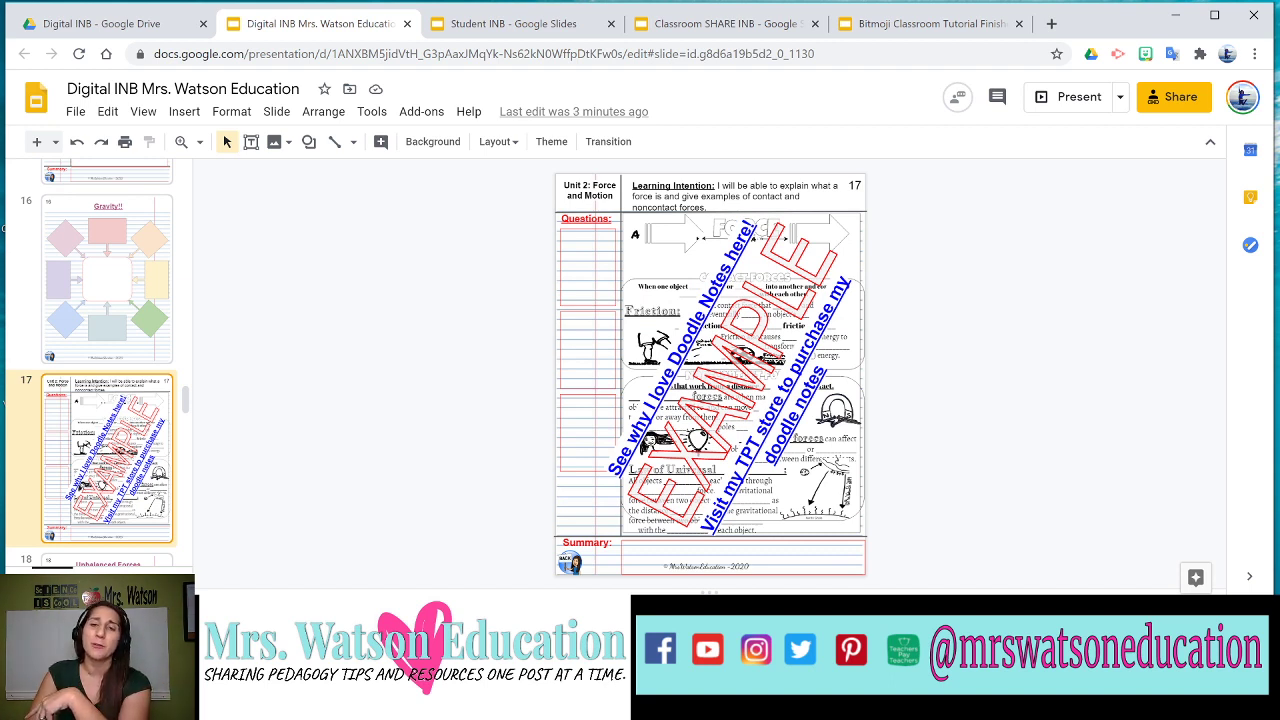
# - View the Unbalanced Forces page and slide 19 with its three demo sections
pyautogui.scroll(-3, 58, 404)
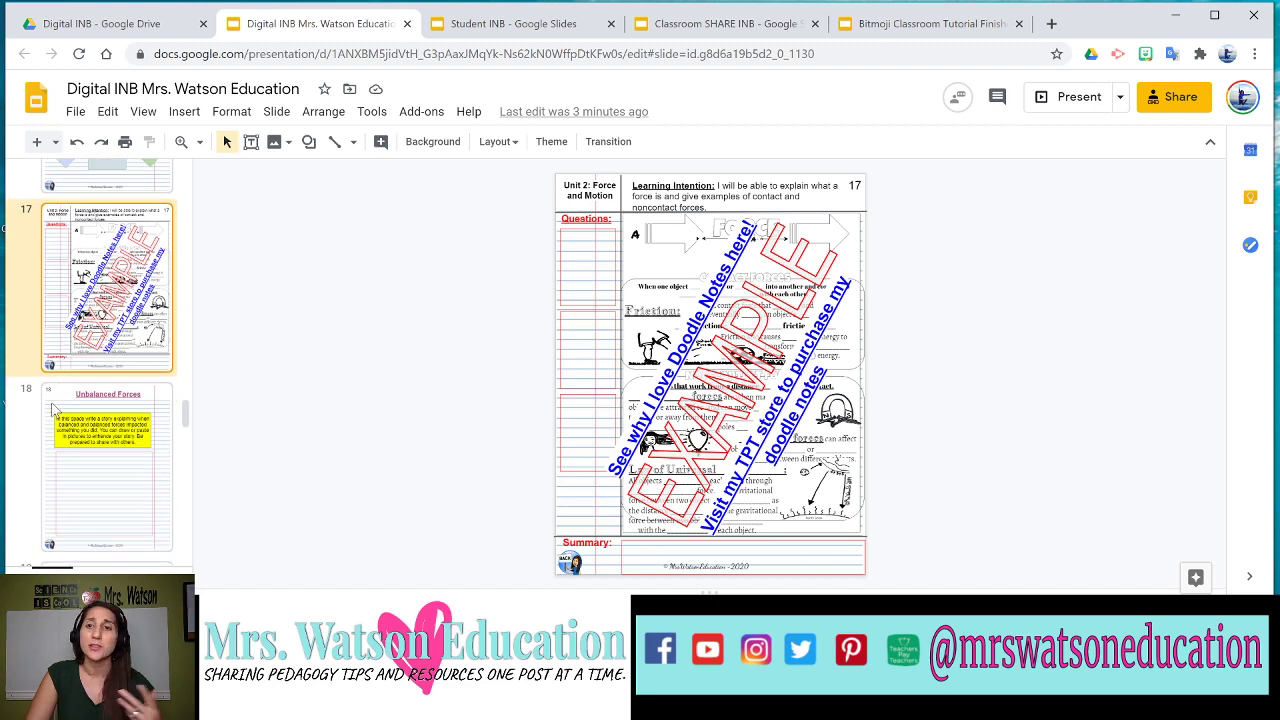
pyautogui.click(85, 332)
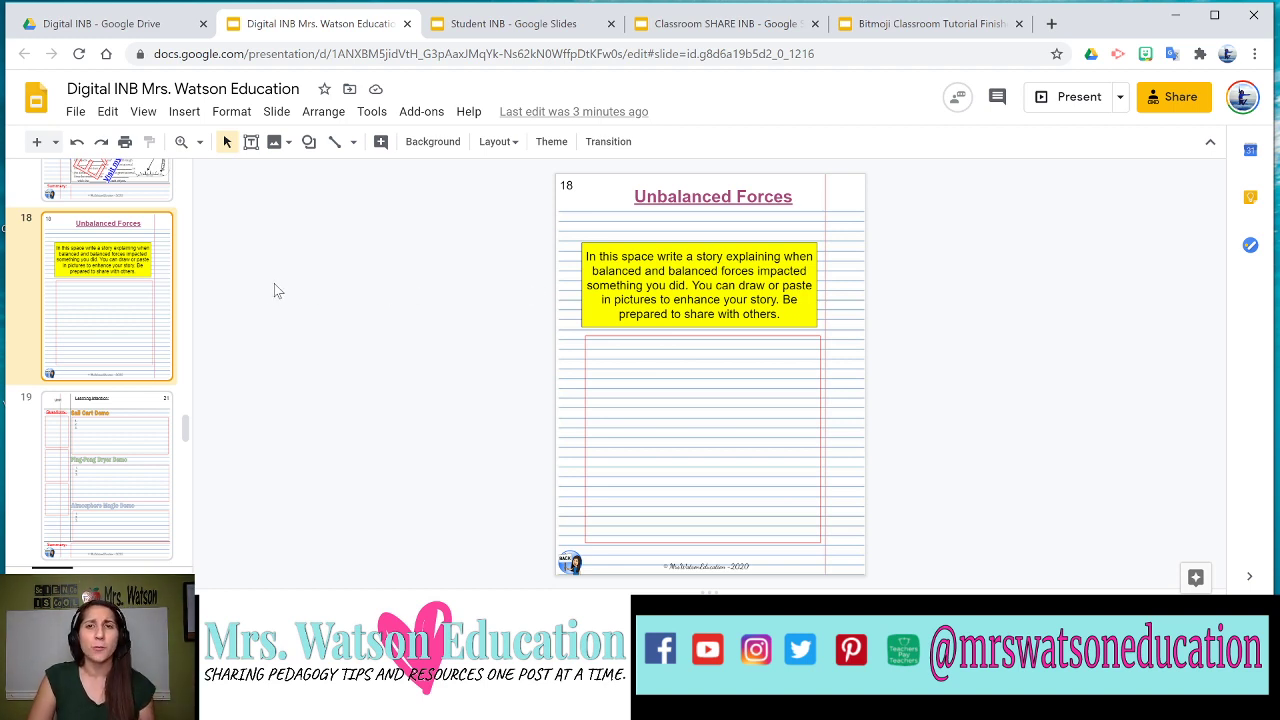
pyautogui.scroll(-3, 145, 290)
pyautogui.click(143, 292)
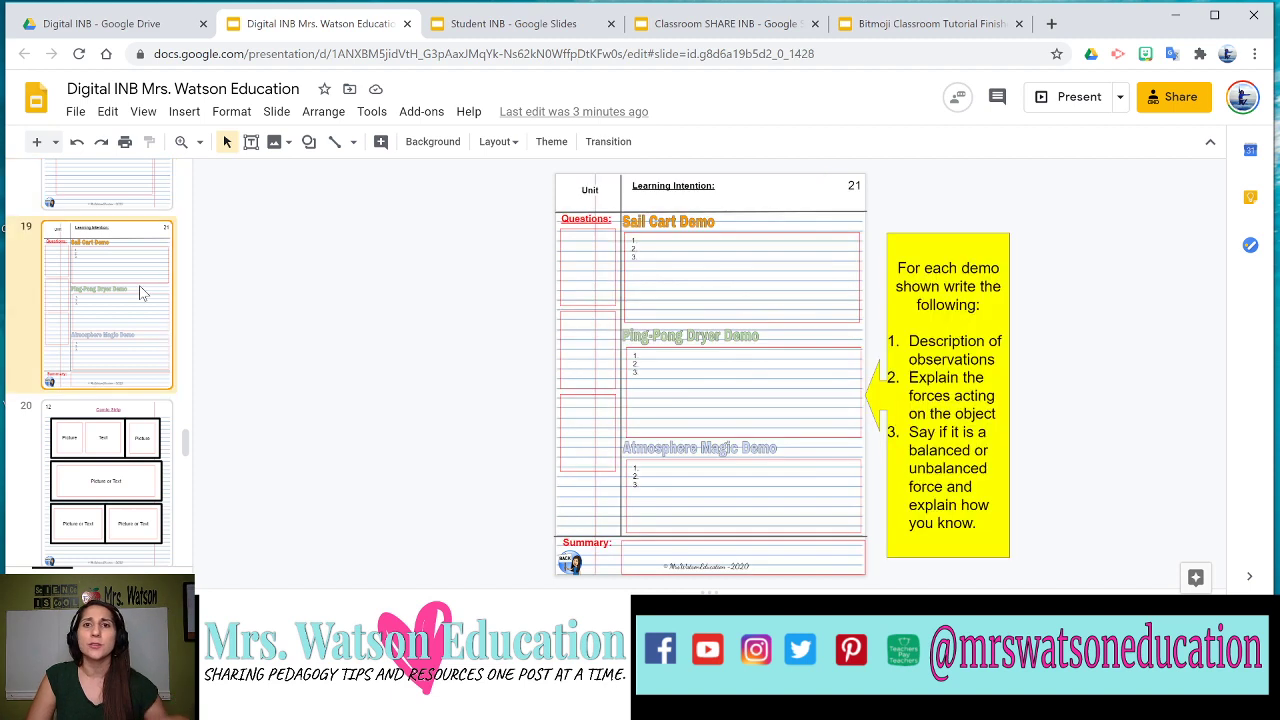
pyautogui.scroll(-3, 141, 292)
# - On the Comic Strip slide 20, move all the comic-strip boxes off the slide
pyautogui.click(142, 293)
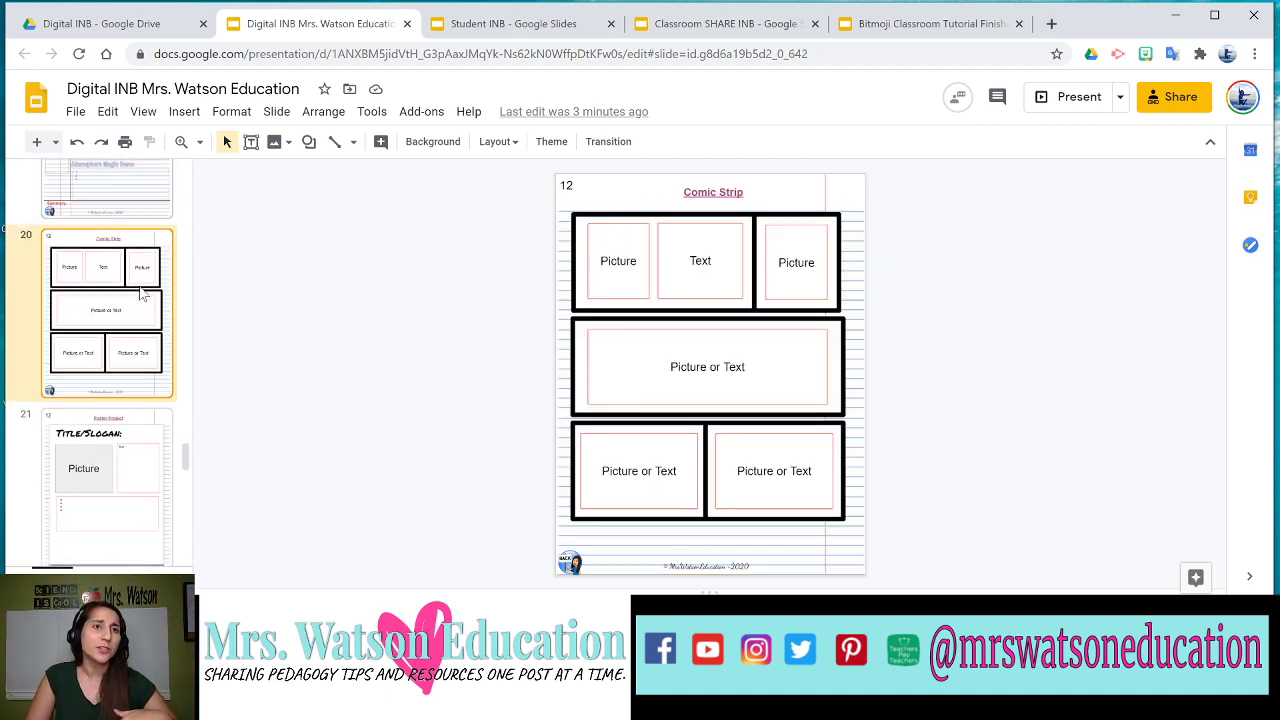
pyautogui.moveTo(508, 225); pyautogui.dragTo(842, 511)
pyautogui.moveTo(714, 417); pyautogui.dragTo(1042, 415)
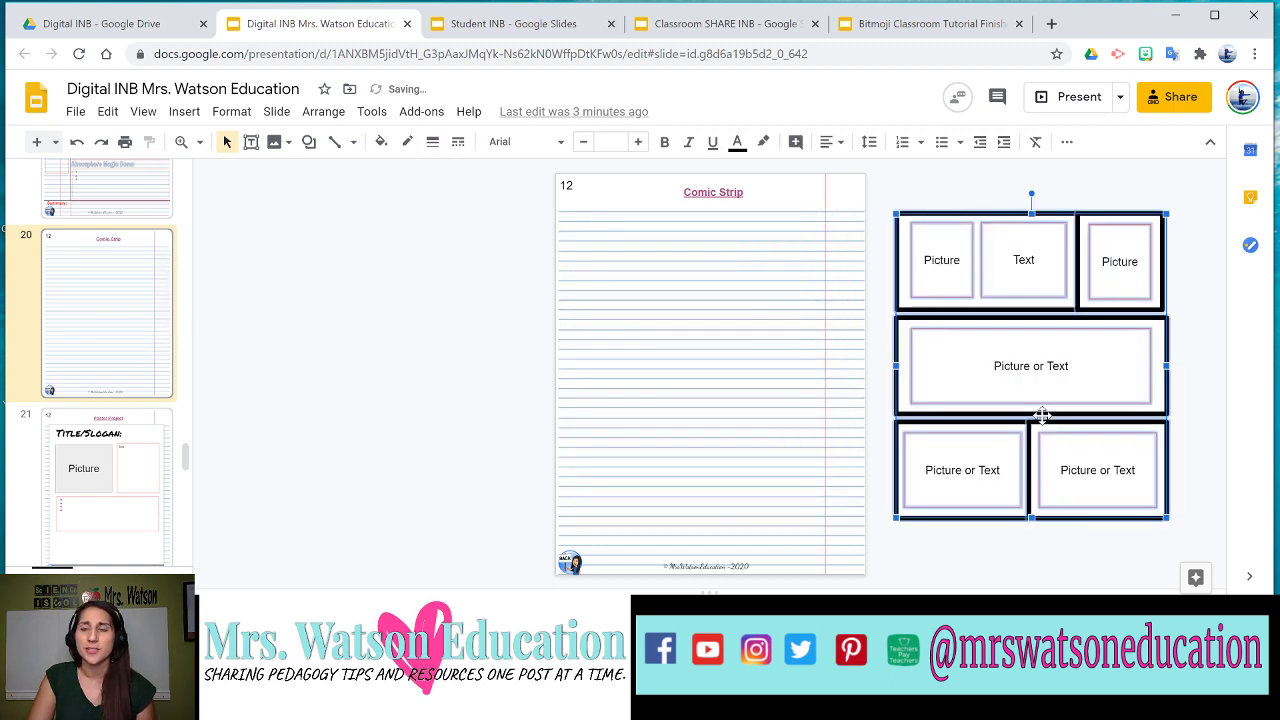
pyautogui.click(1108, 195)
# - Move the comic-strip boxes back onto the lined page, then view the Poster Project slide 21
pyautogui.moveTo(1105, 181); pyautogui.dragTo(952, 546)
pyautogui.moveTo(1068, 470); pyautogui.dragTo(752, 434)
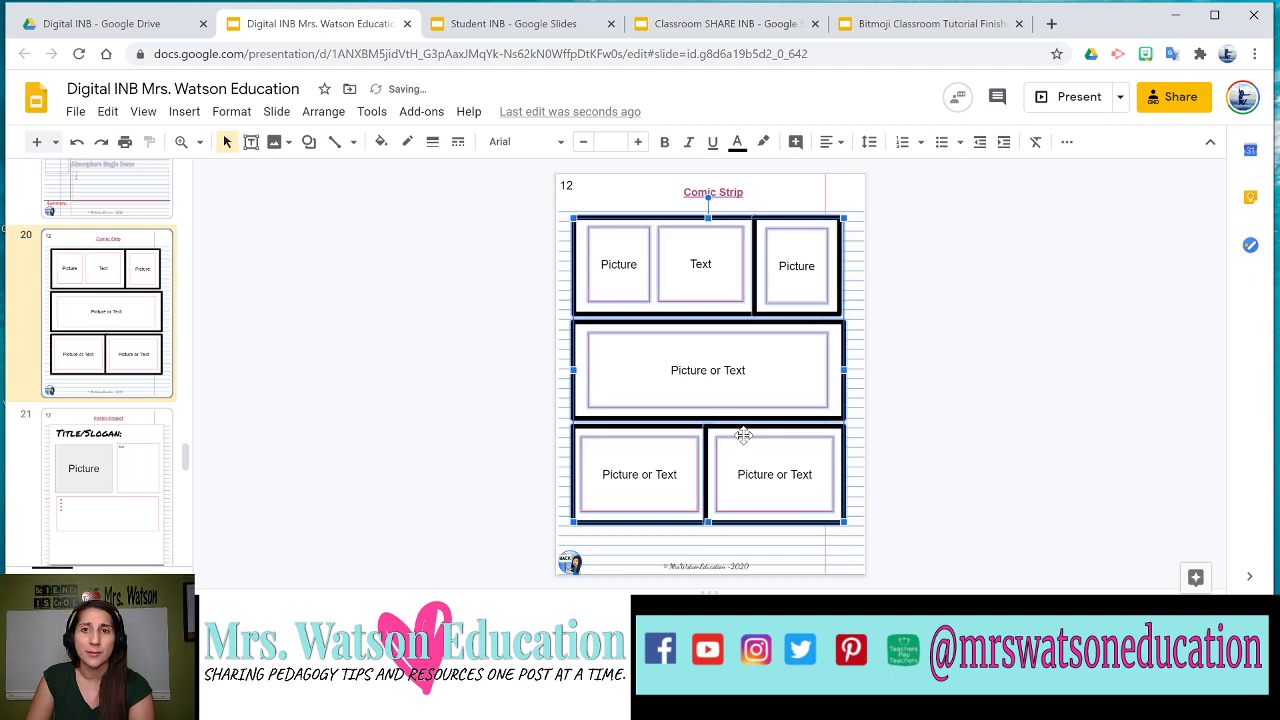
pyautogui.click(383, 415)
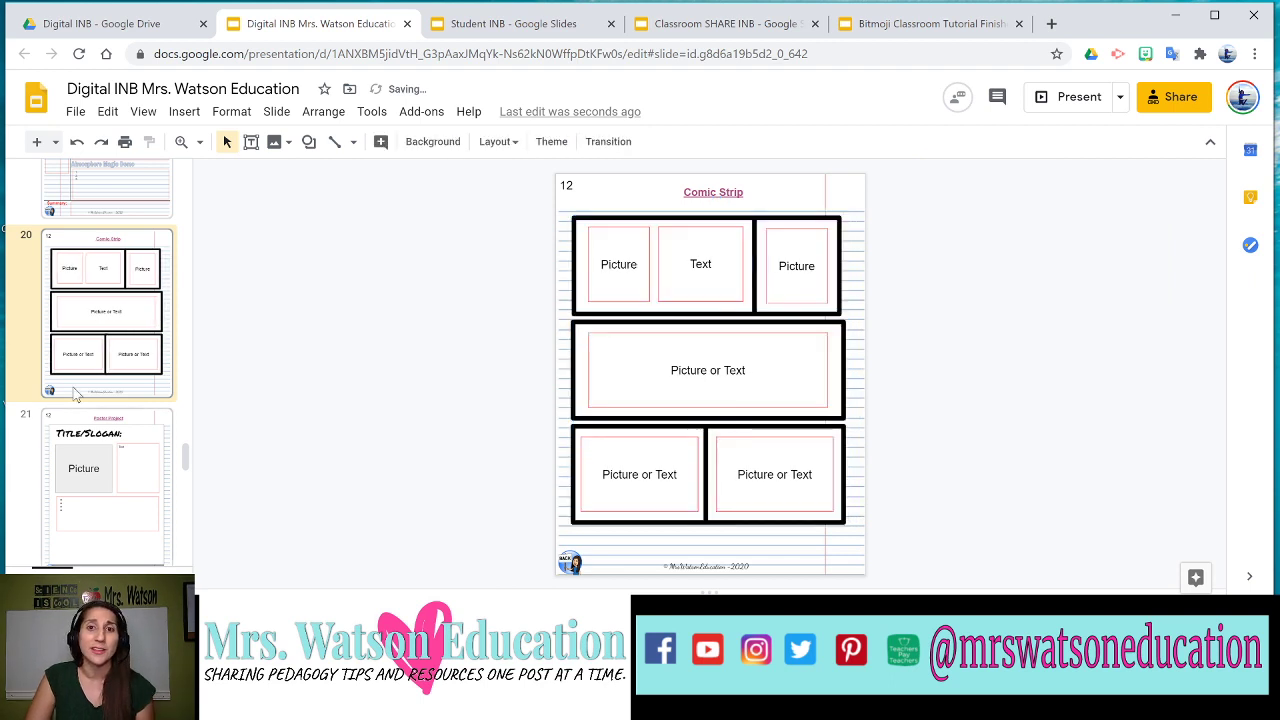
pyautogui.click(105, 462)
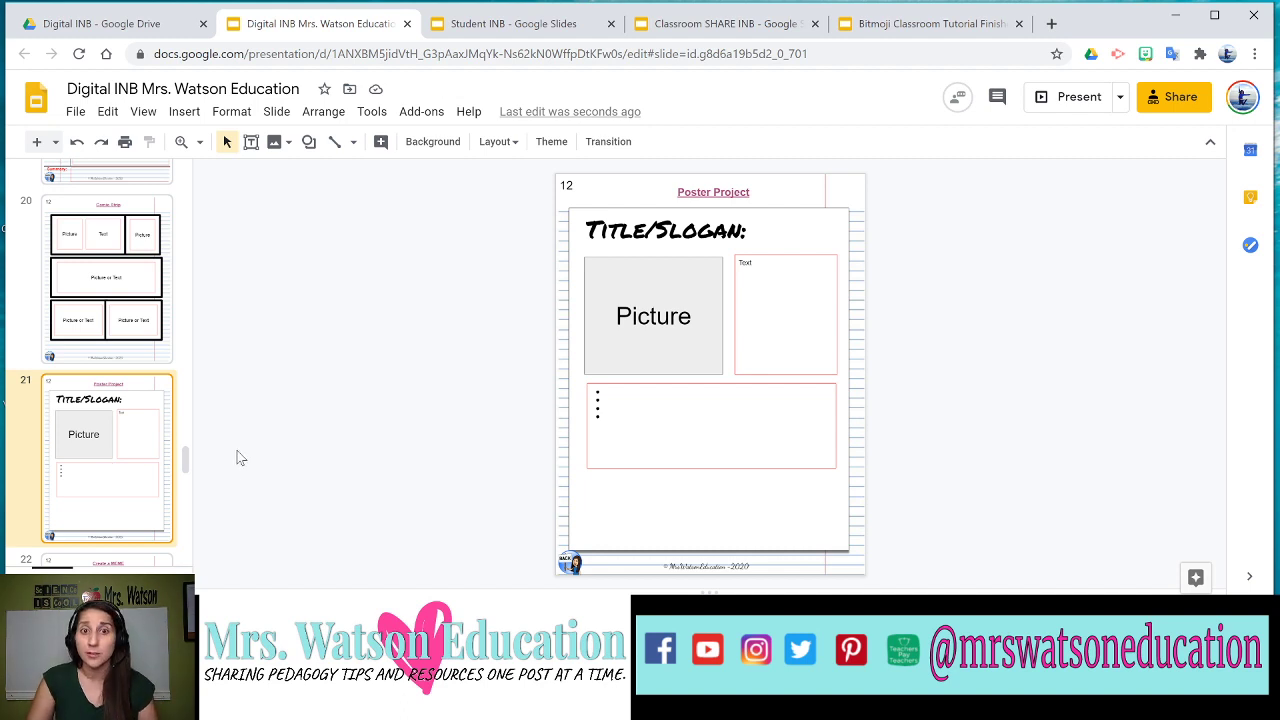
# - View the Create a MEME slide, the Digital Worksheet and a blank lined page (slides 22–24)
pyautogui.press('Down')
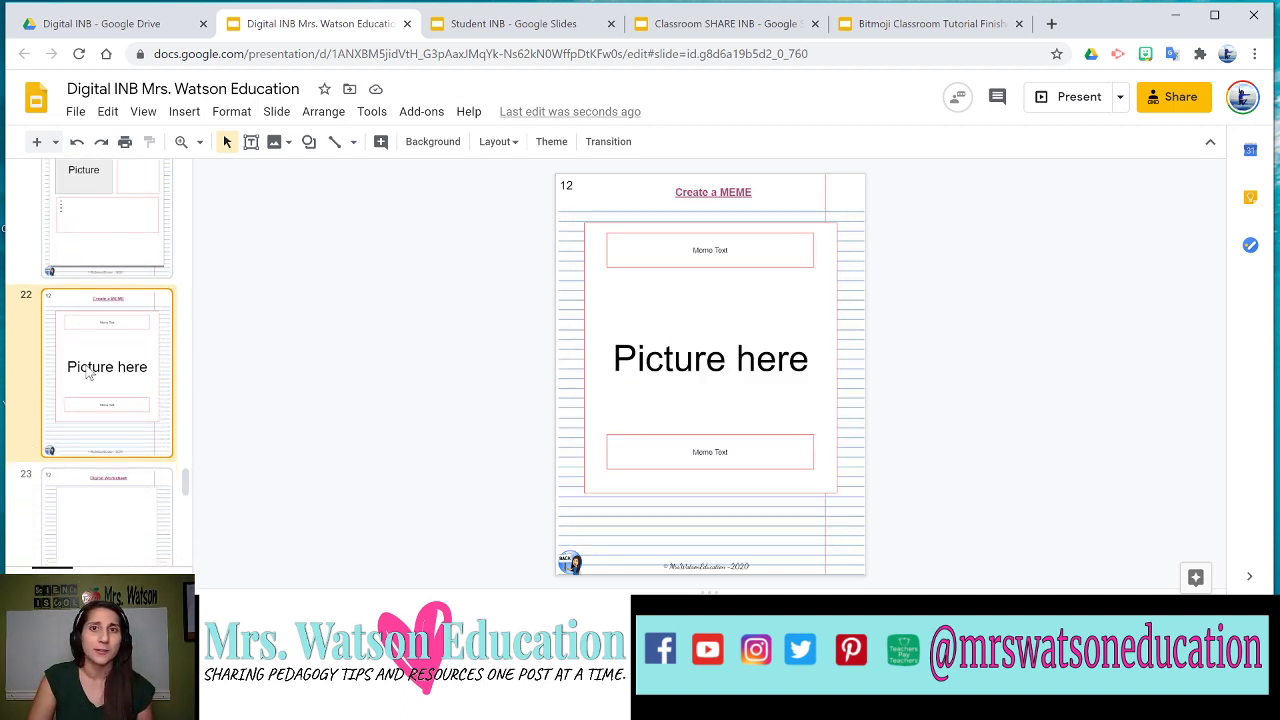
pyautogui.scroll(-2, 88, 373)
pyautogui.click(88, 373)
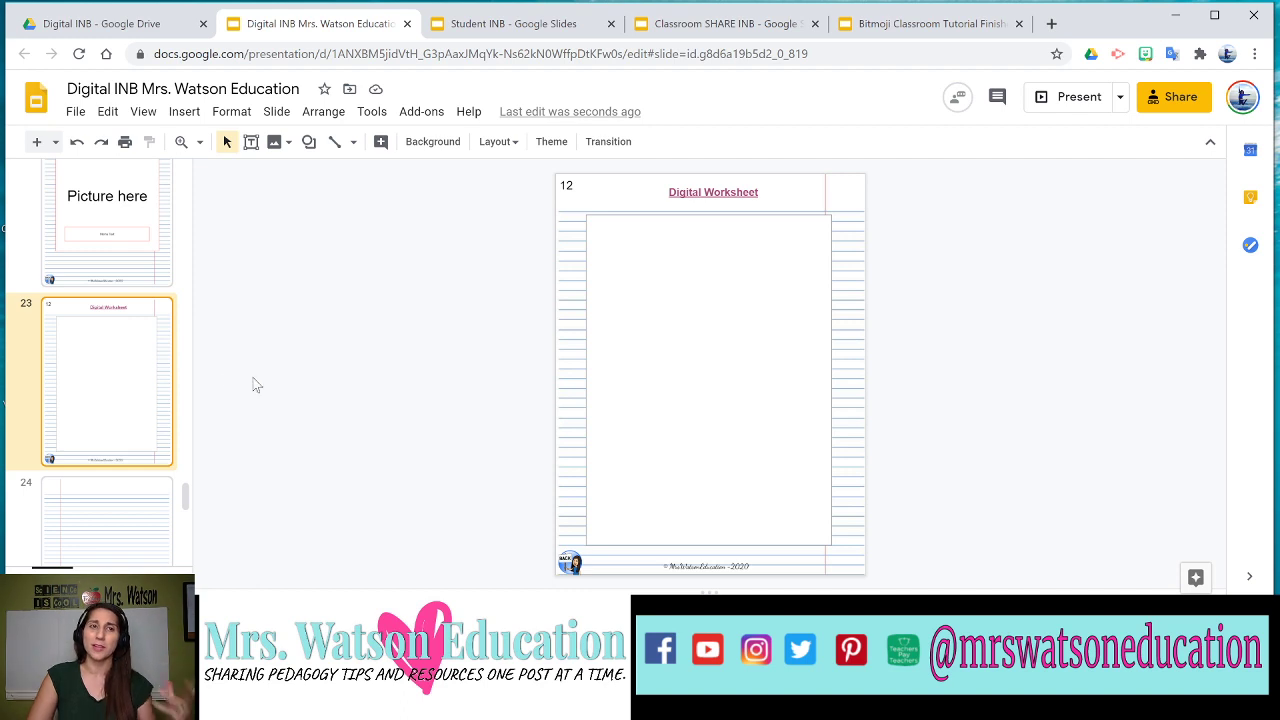
pyautogui.scroll(-5, 155, 384)
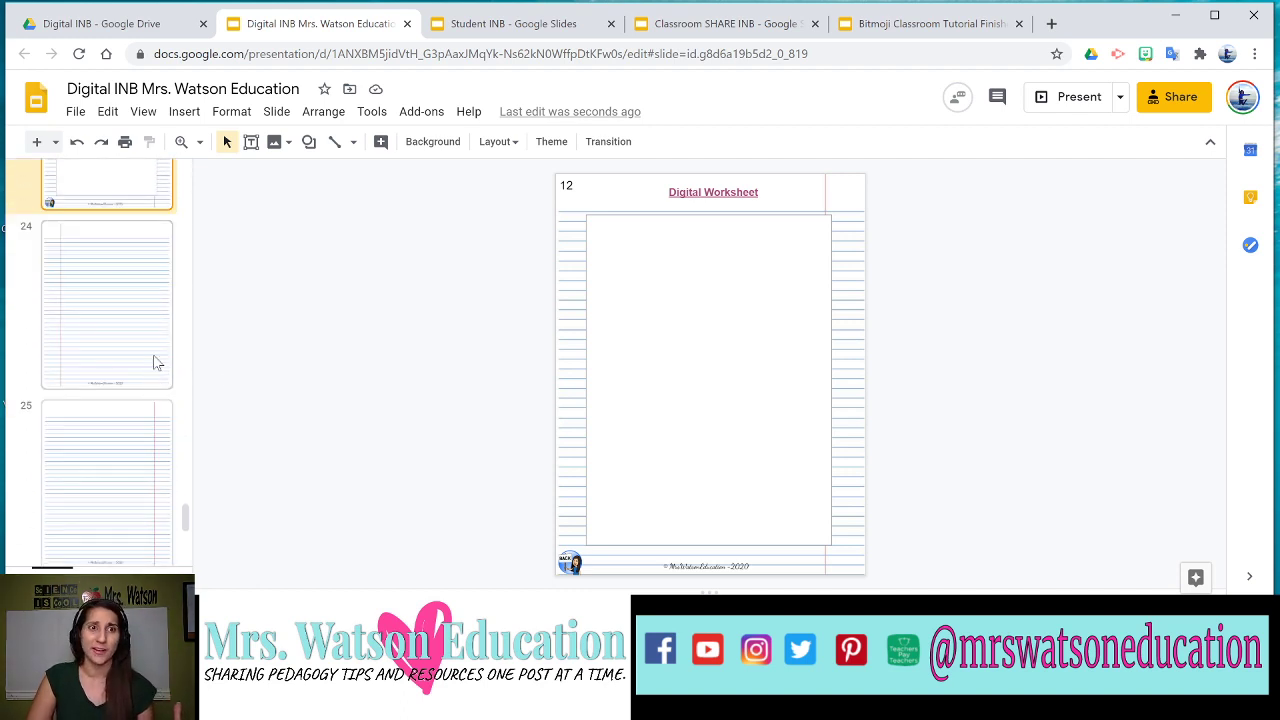
pyautogui.click(150, 390)
# - View slide 25's blank page, the Daily Warm-up Questions and the coloured warm-up slide 27
pyautogui.scroll(-1, 147, 405)
pyautogui.click(143, 413)
pyautogui.scroll(-5, 145, 405)
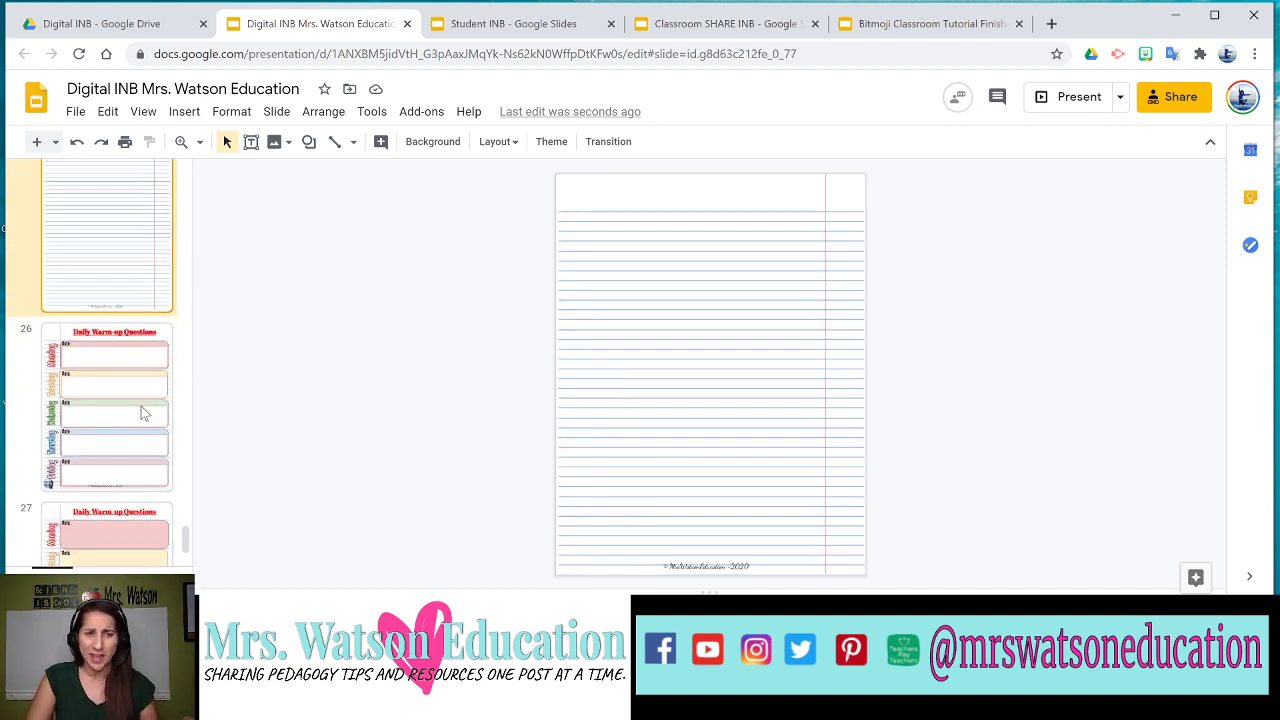
pyautogui.click(150, 390)
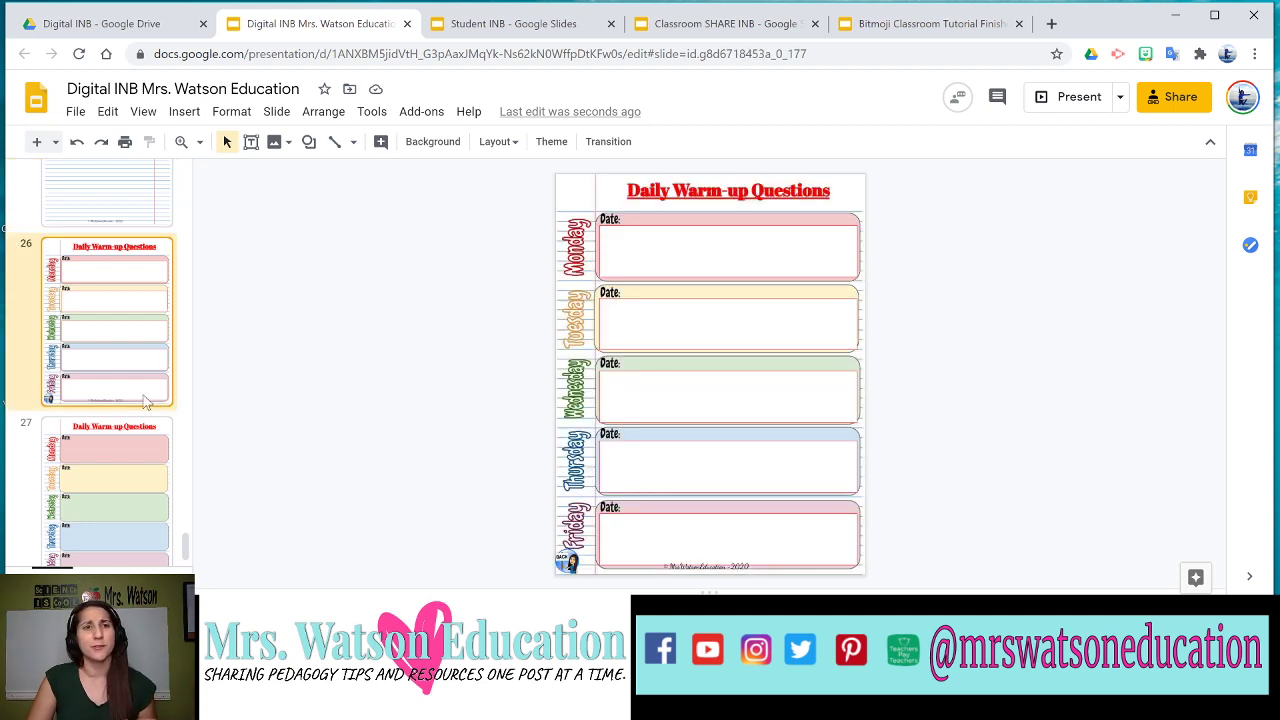
pyautogui.click(118, 478)
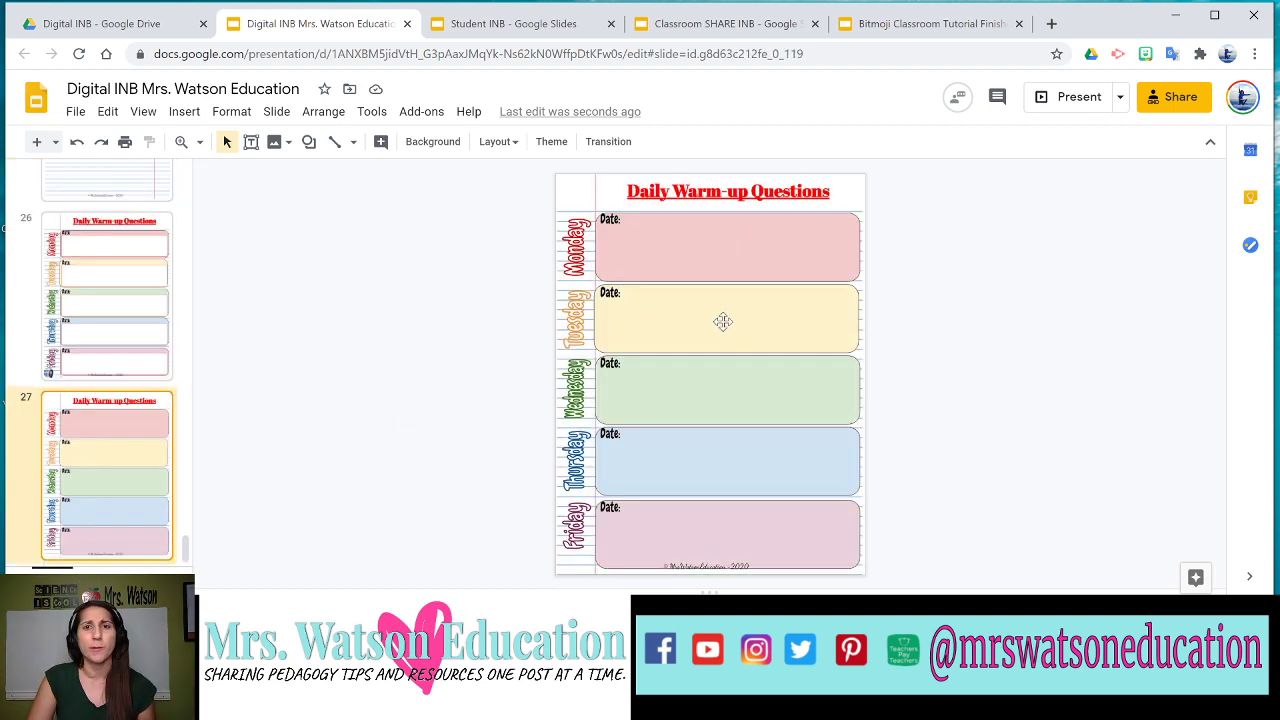
pyautogui.click(84, 292)
pyautogui.click(145, 512)
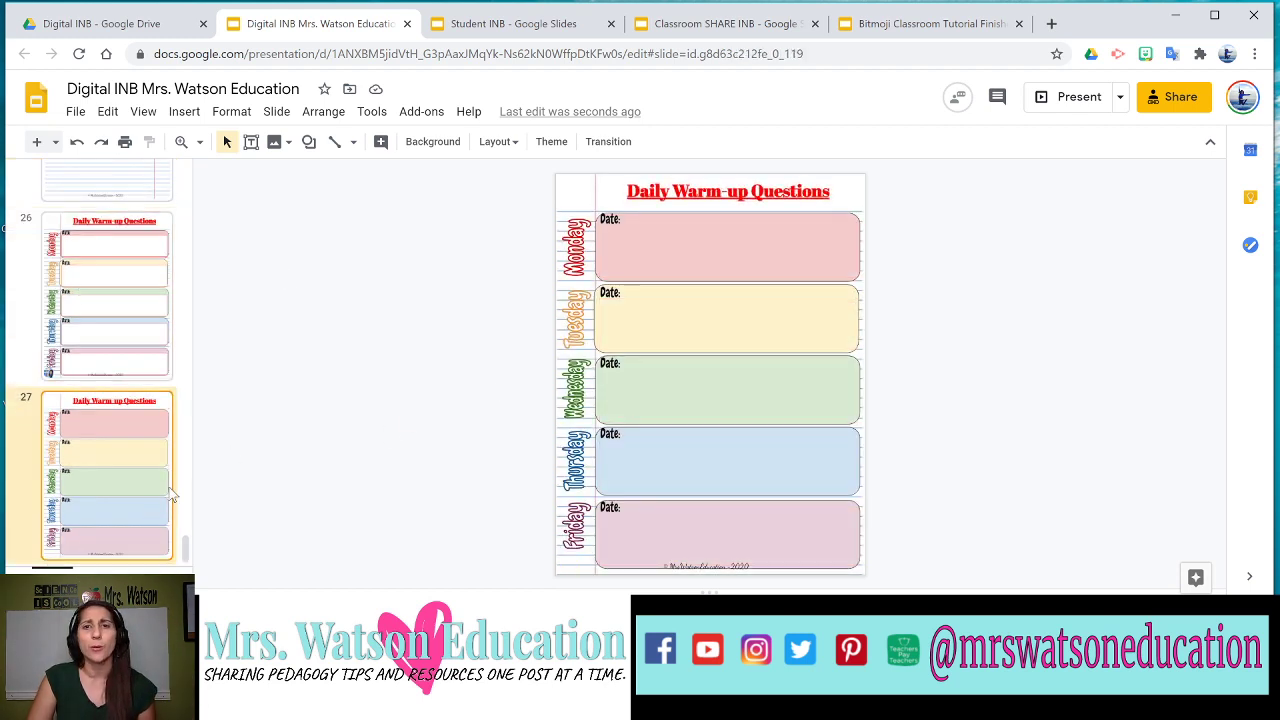
# - Return to the notebook's cover, slide 1, at the top of the filmstrip
pyautogui.scroll(3, 111, 467)
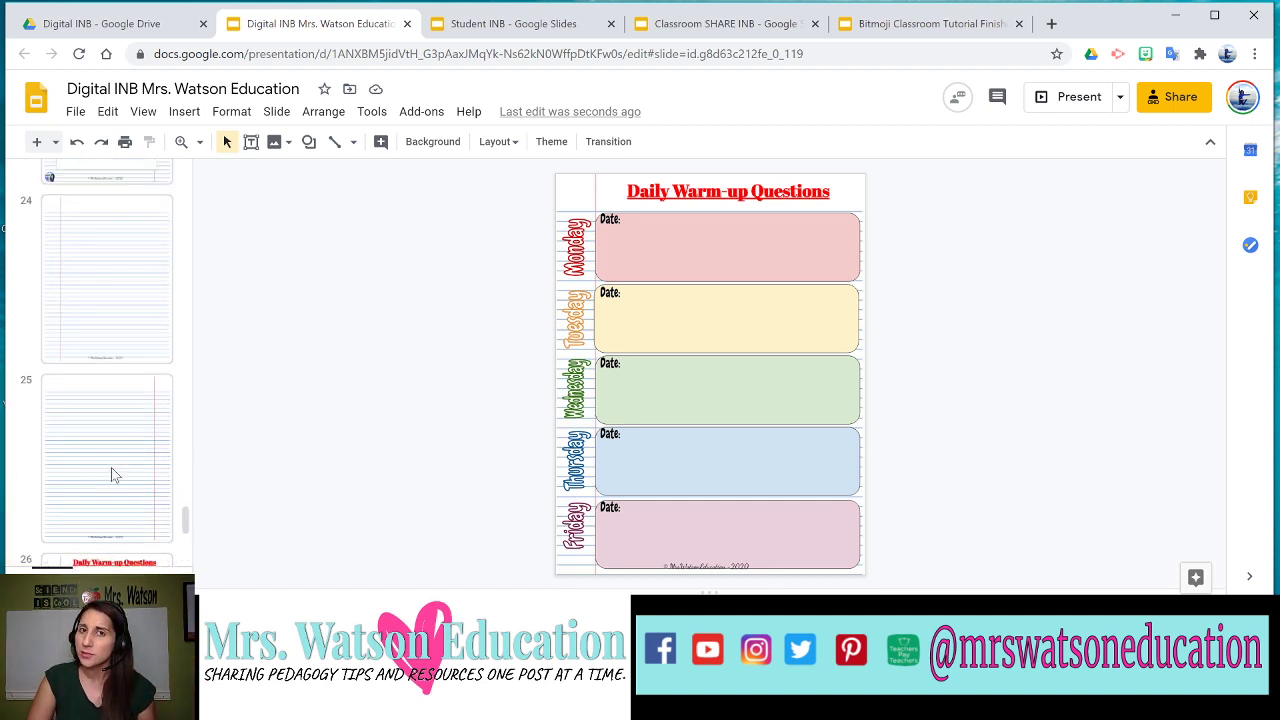
pyautogui.scroll(12, 111, 467)
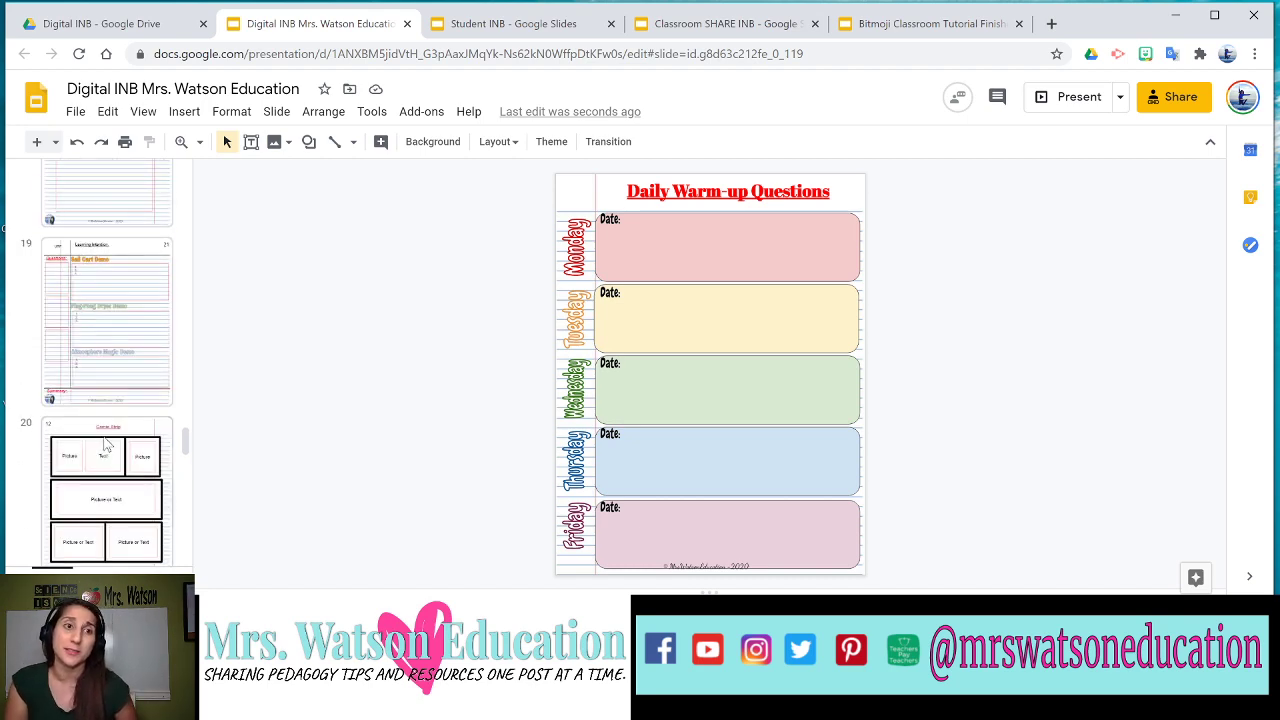
pyautogui.scroll(7, 119, 418)
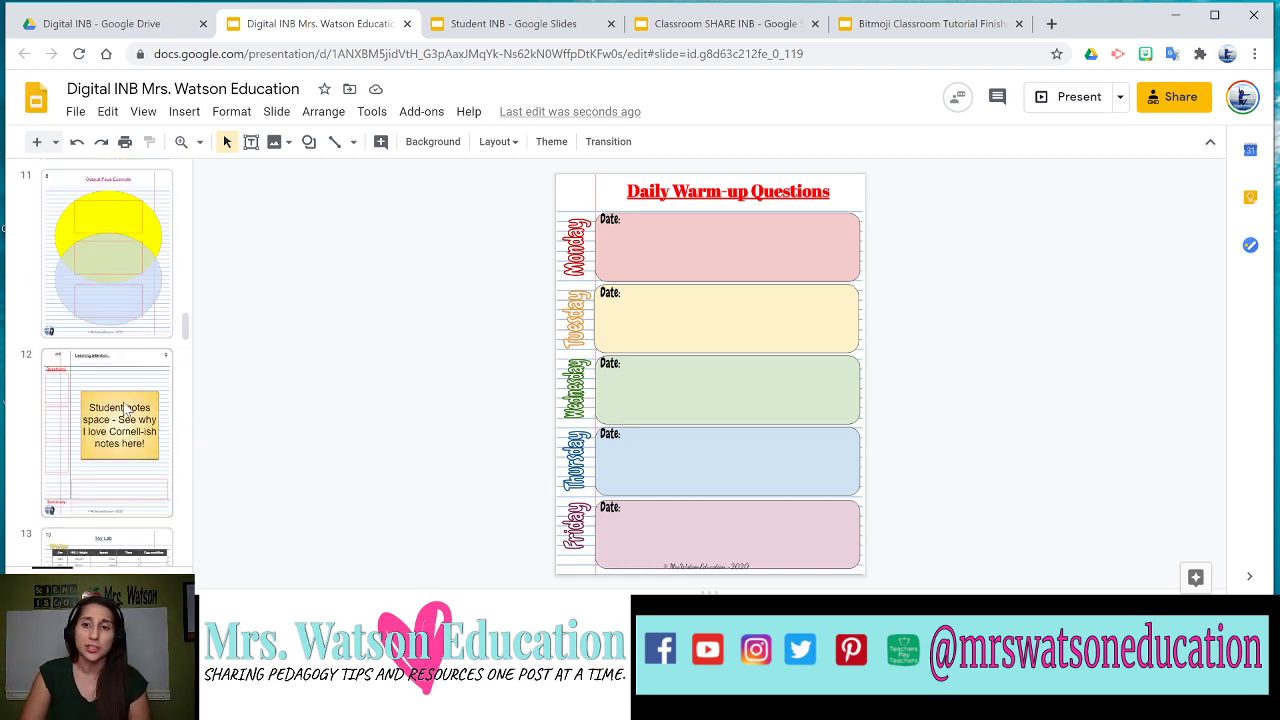
pyautogui.scroll(12, 120, 400)
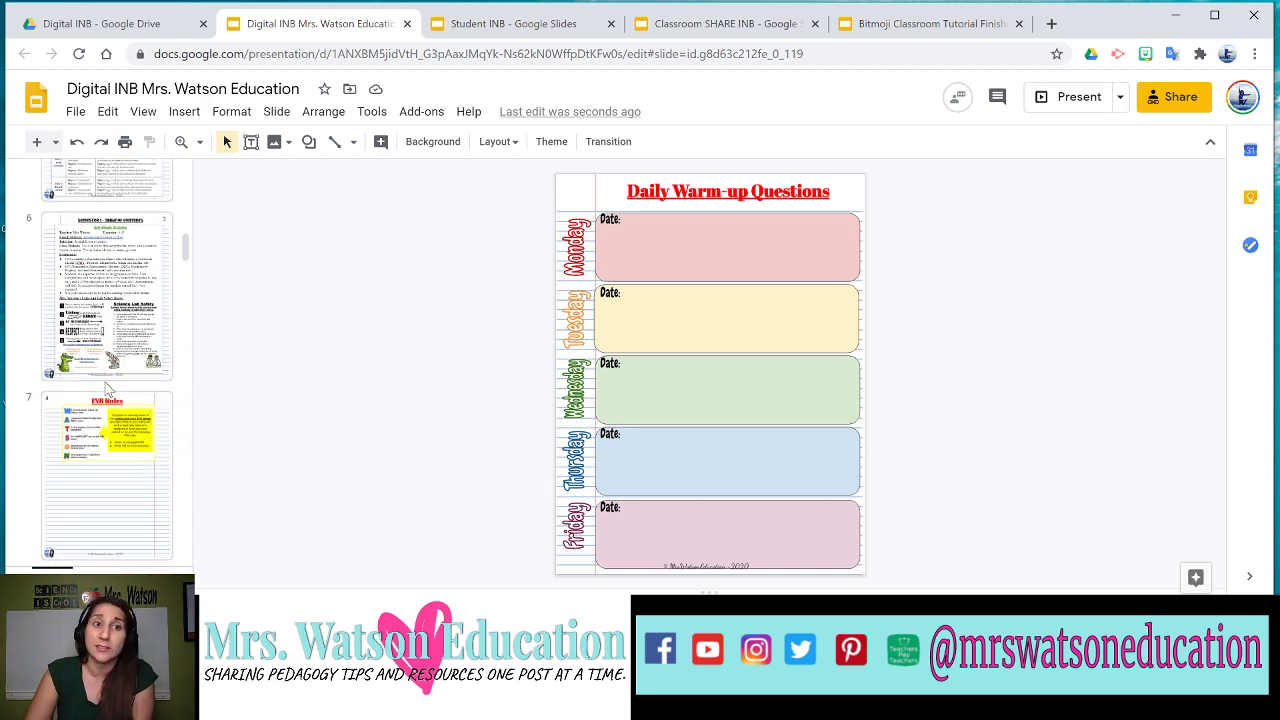
pyautogui.scroll(4, 108, 390)
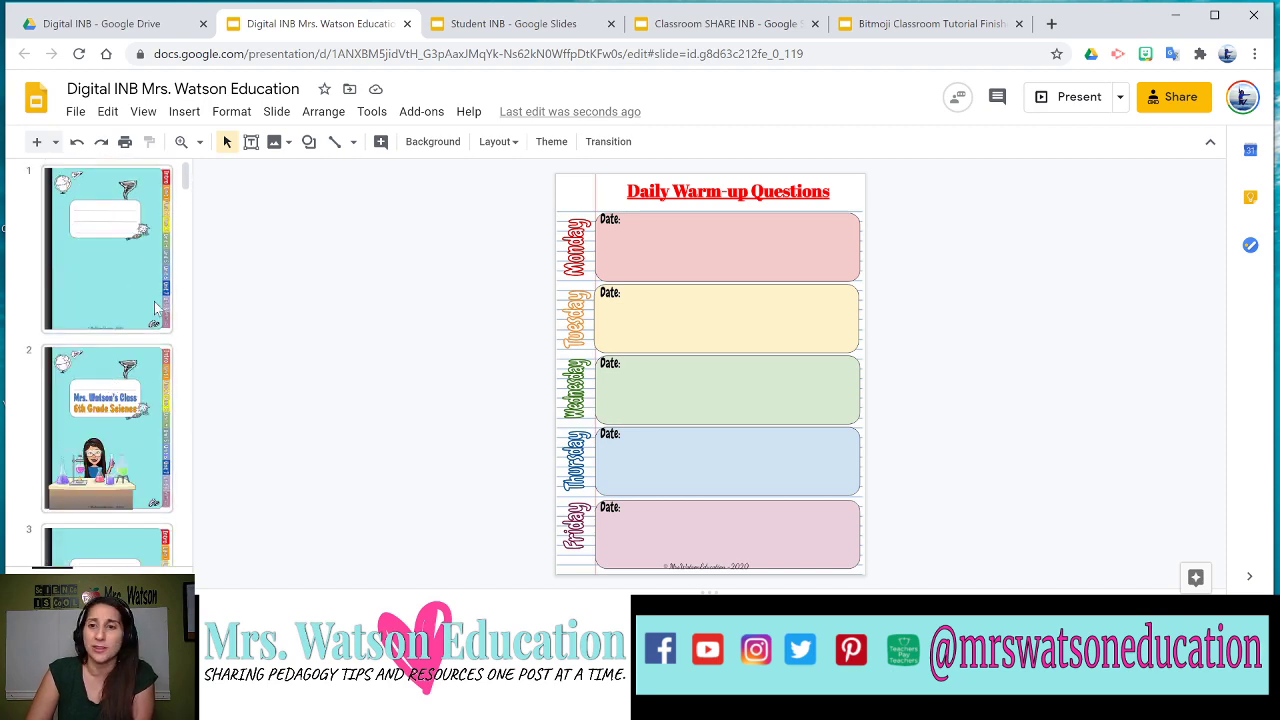
pyautogui.click(132, 228)
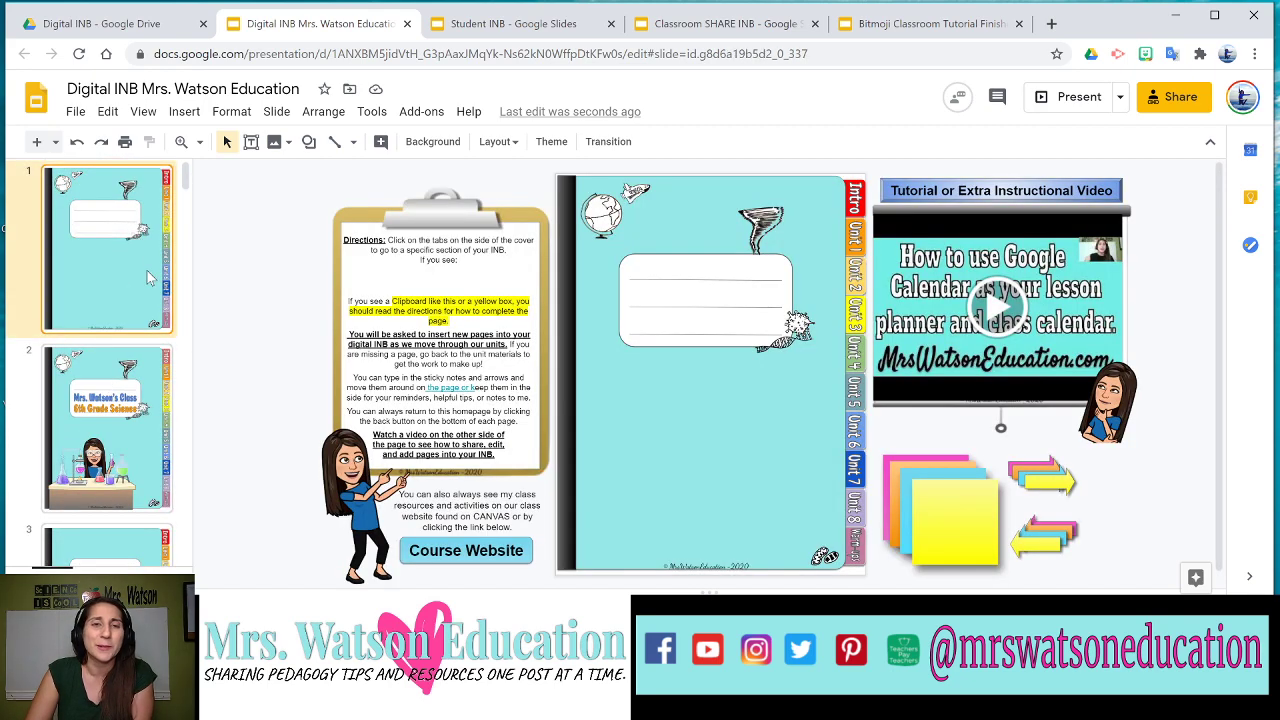